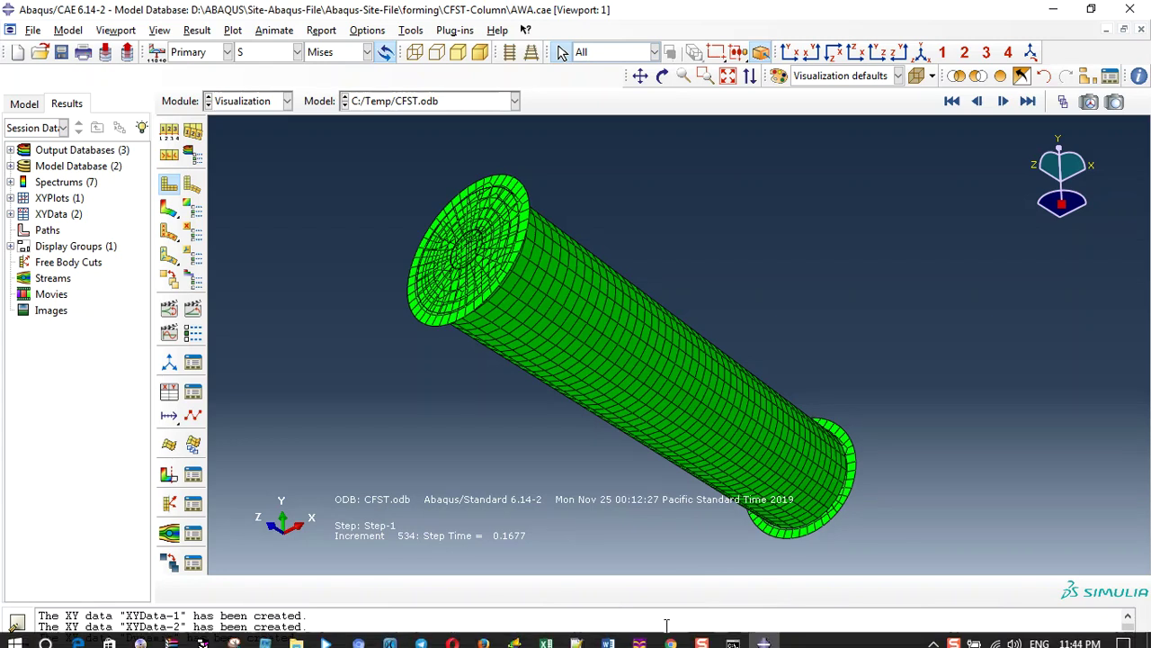
- Switch to Foxit PhantomPDF to view the CFST stub column paper li2016.pdf, and close it
right_click(639, 635)
left_click(648, 238)
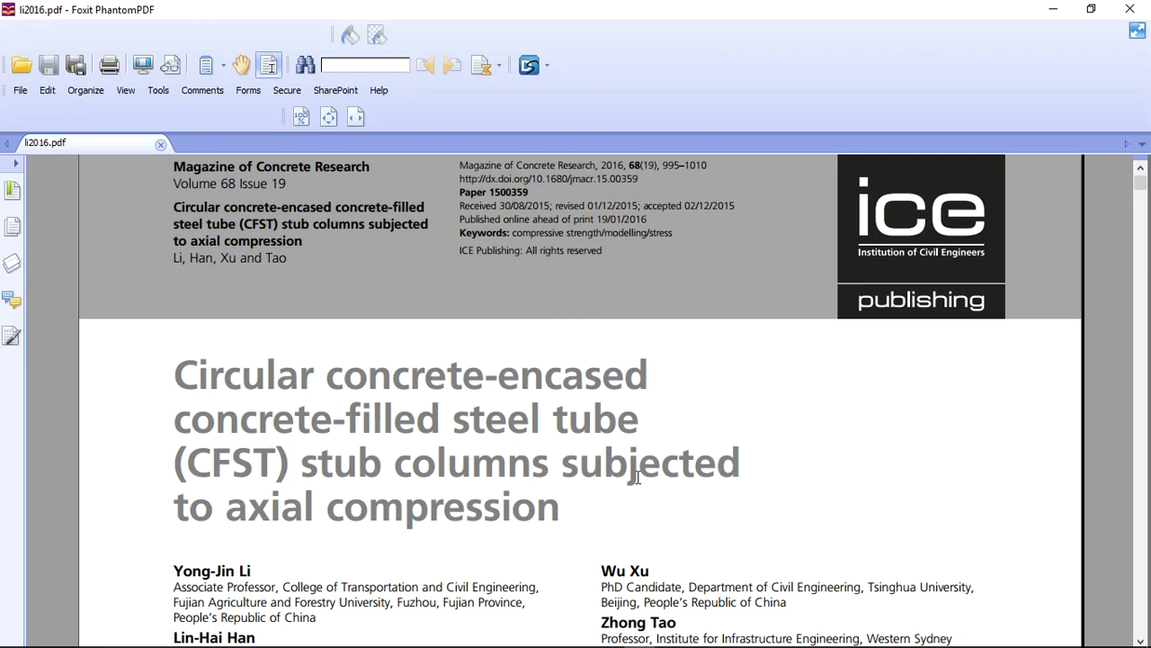
left_click(1130, 9)
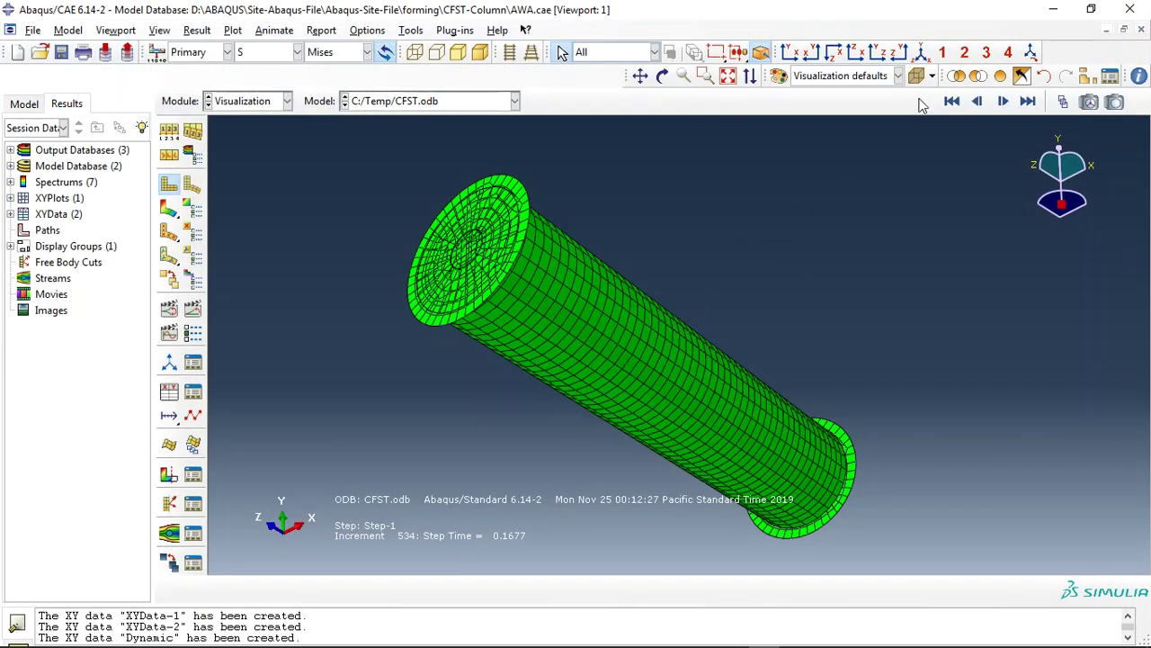
- Remove the rigid end plates at both ends of the CFST column from the display as part instances
left_click(956, 75)
left_click(578, 298)
left_click(631, 212)
left_click(978, 75)
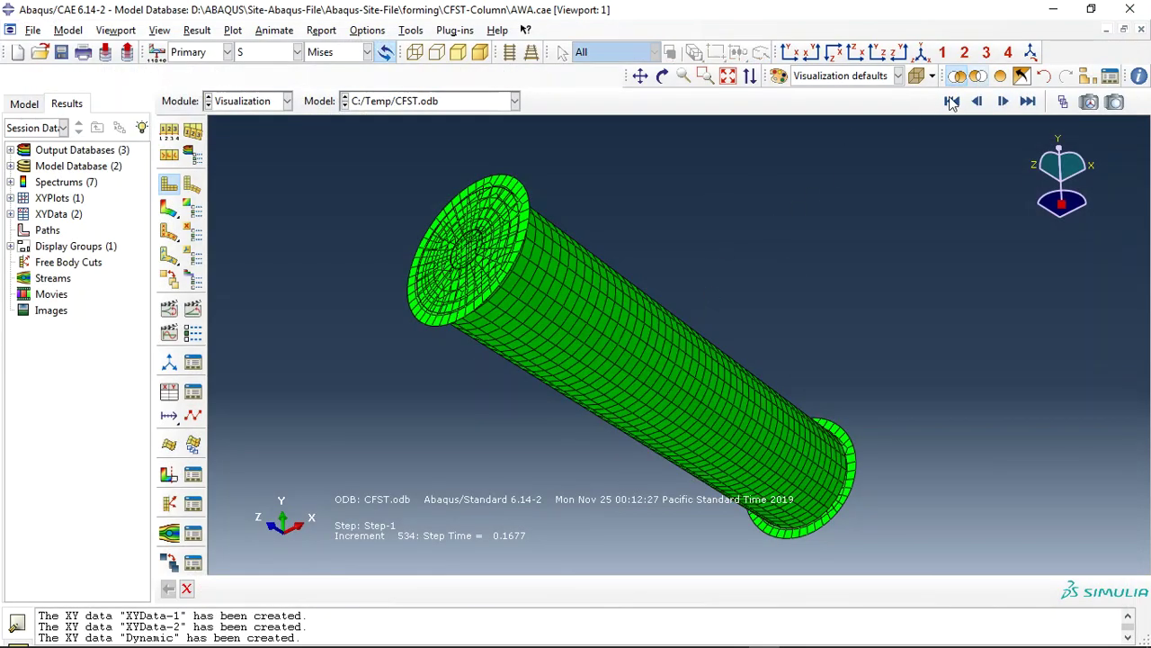
left_click(544, 188)
middle_click(705, 282)
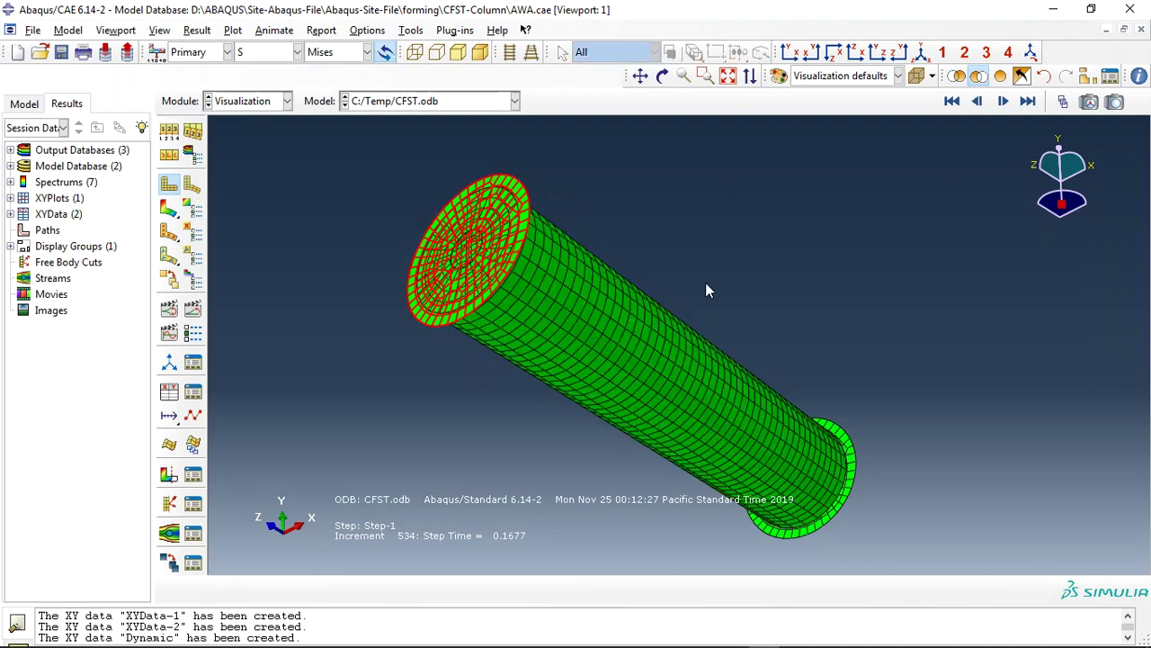
left_click(852, 463)
middle_click(876, 392)
- Plot contours on the deformed concrete column and display the DAMAGET and DAMAGEC field outputs in turn
left_click(169, 208)
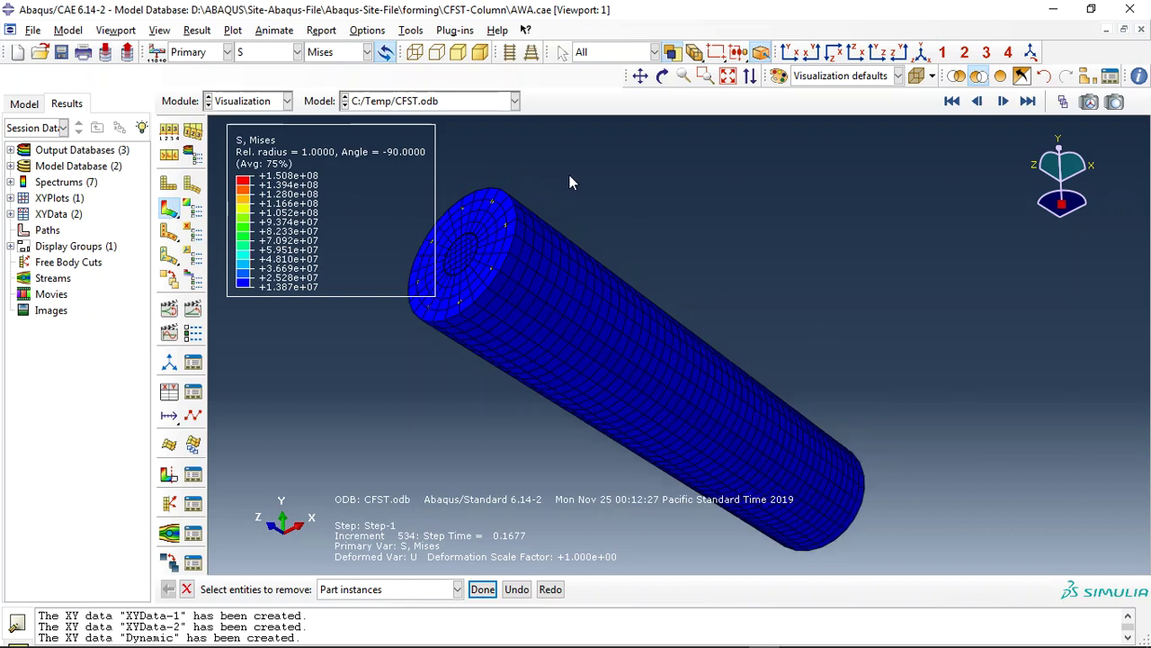
left_click(663, 76)
left_click_drag(605, 260, 665, 260)
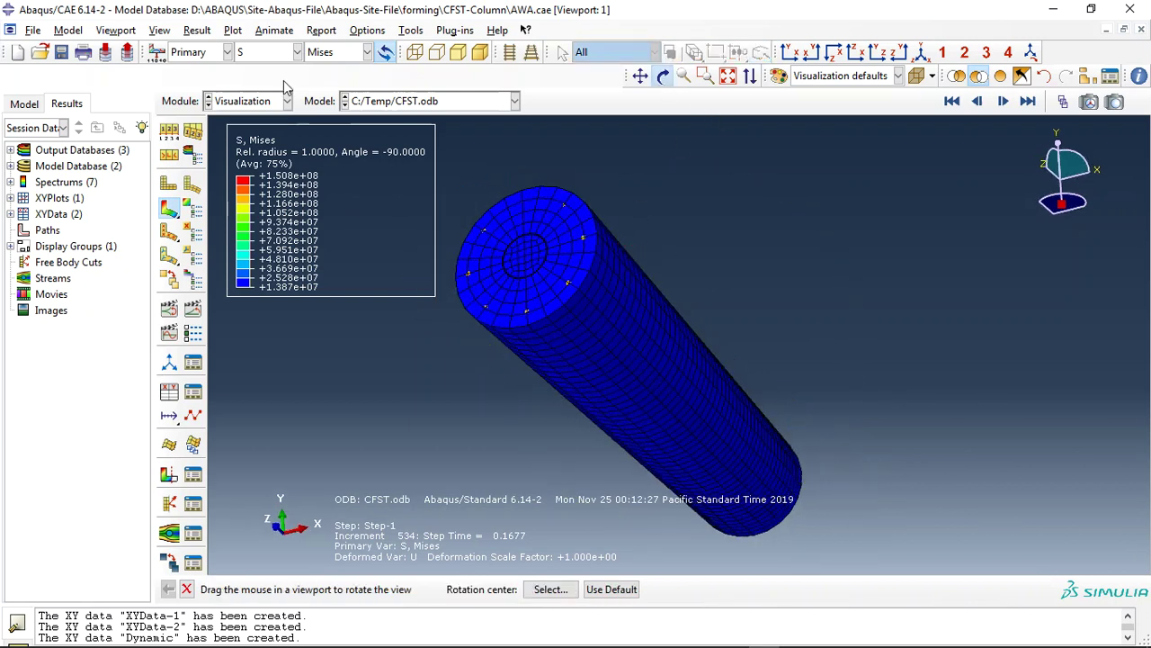
left_click(295, 52)
left_click(261, 172)
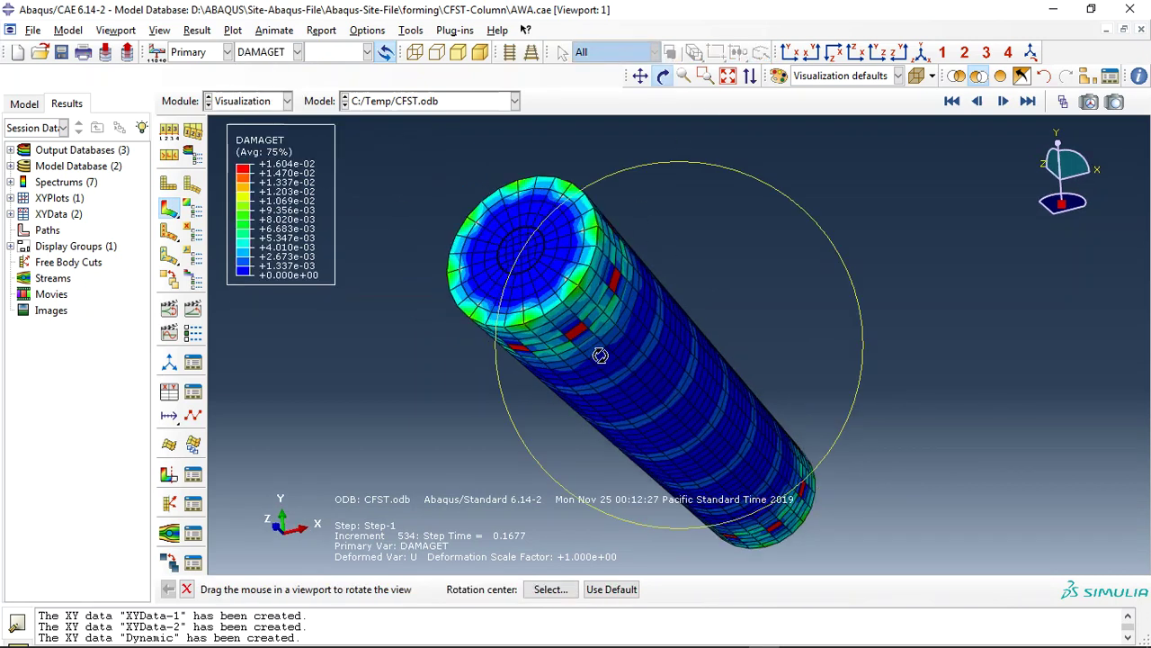
left_click(271, 52)
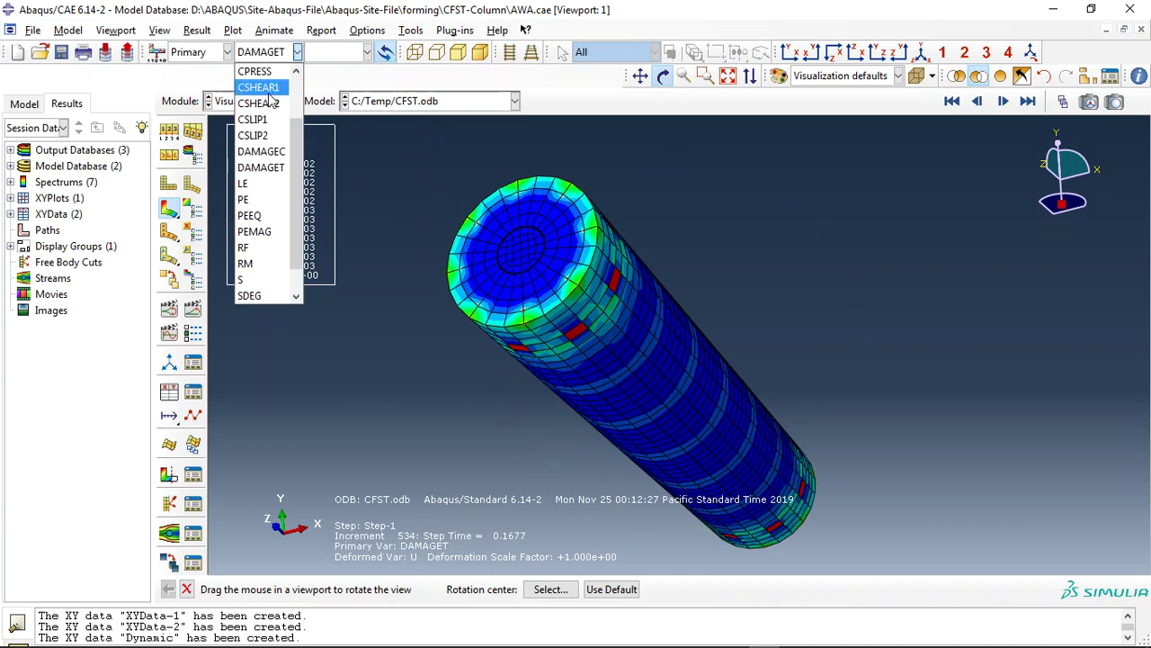
left_click(260, 152)
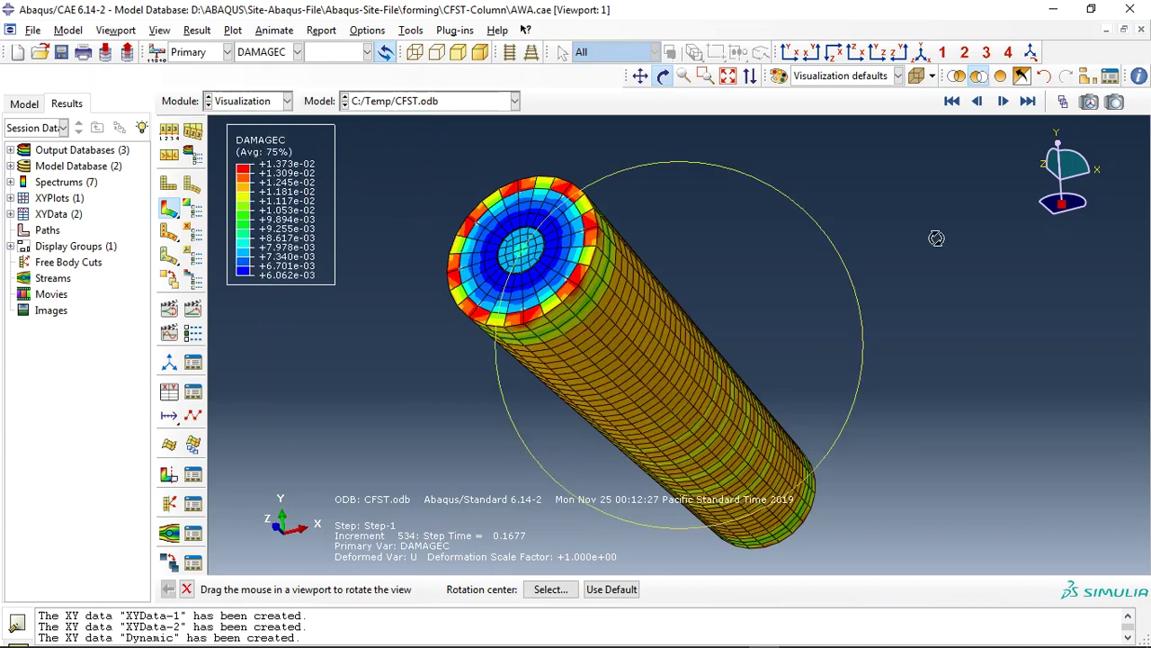
- Show the S Mises stress contours and remove the concrete and inner steel tube, leaving only the reinforcement cage displayed
left_click(295, 51)
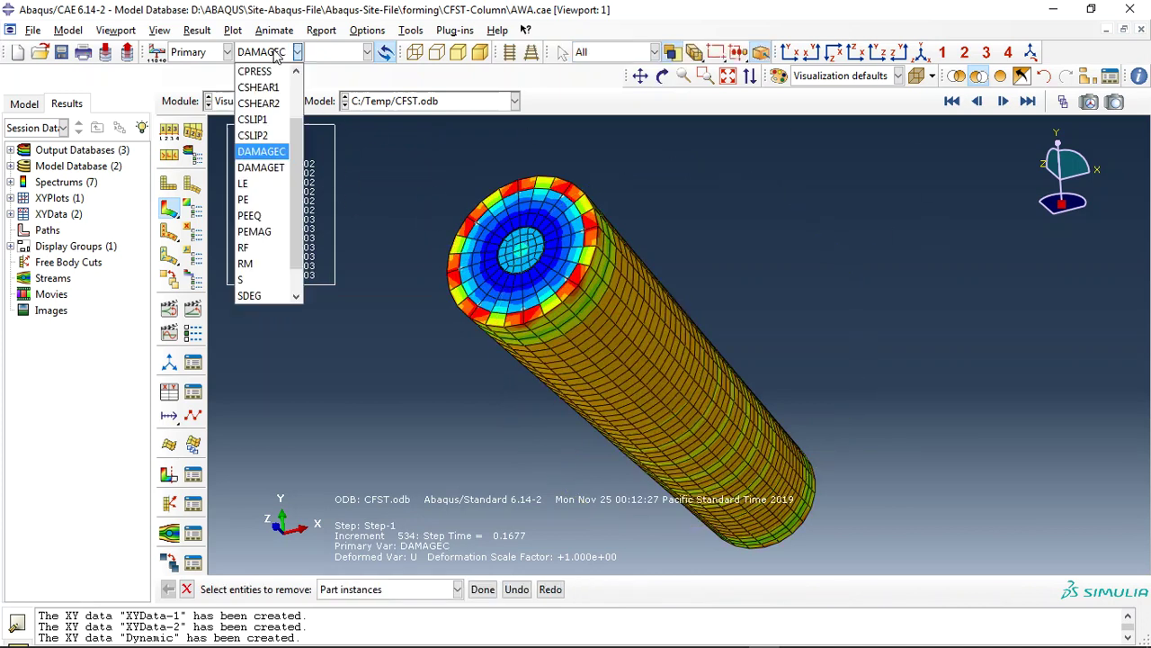
left_click(248, 279)
left_click(642, 258)
middle_click(639, 258)
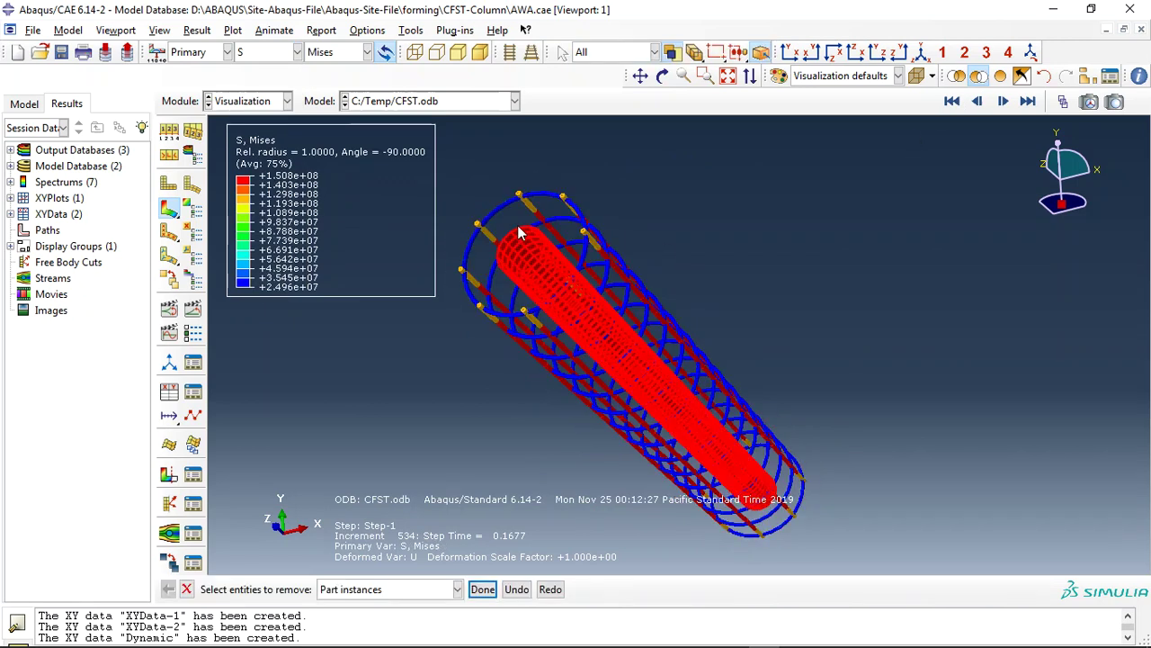
left_click(569, 247)
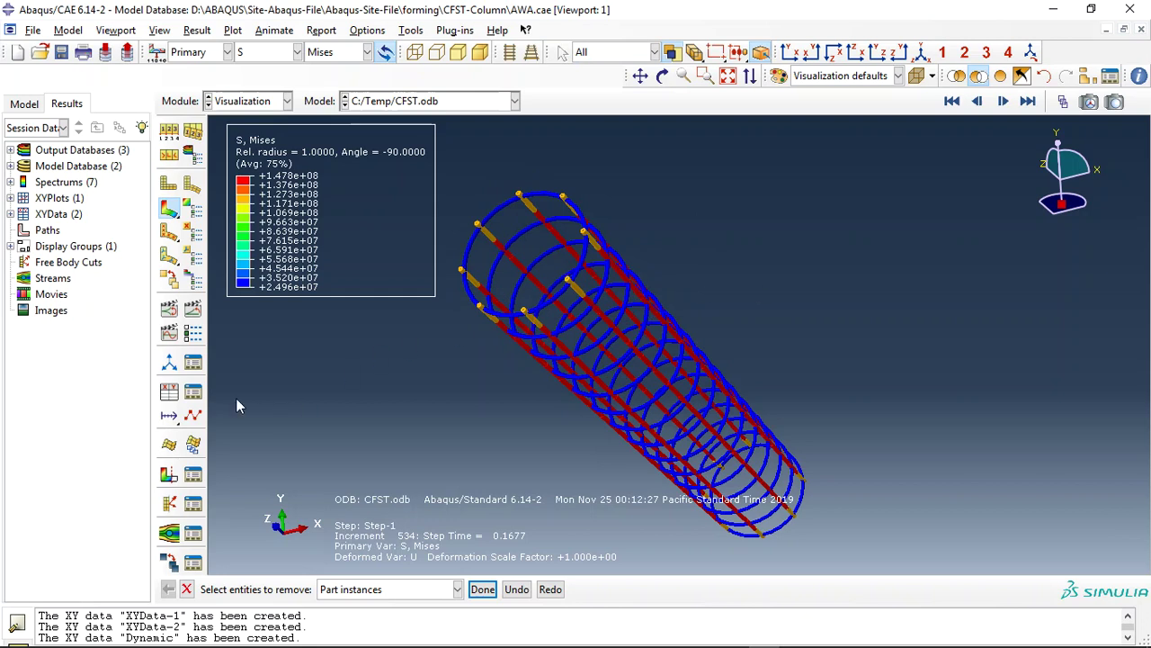
- Plot the saved Static XY data as a force-displacement curve and examine it
left_click(193, 394)
left_click(194, 223)
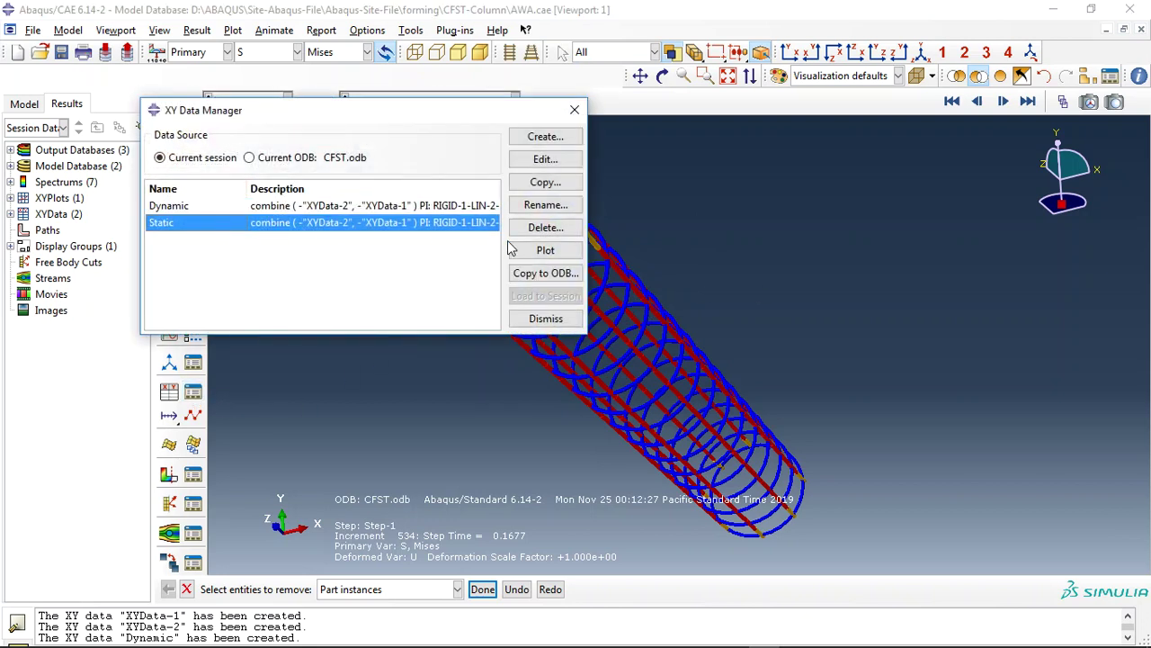
left_click(540, 252)
left_click(574, 110)
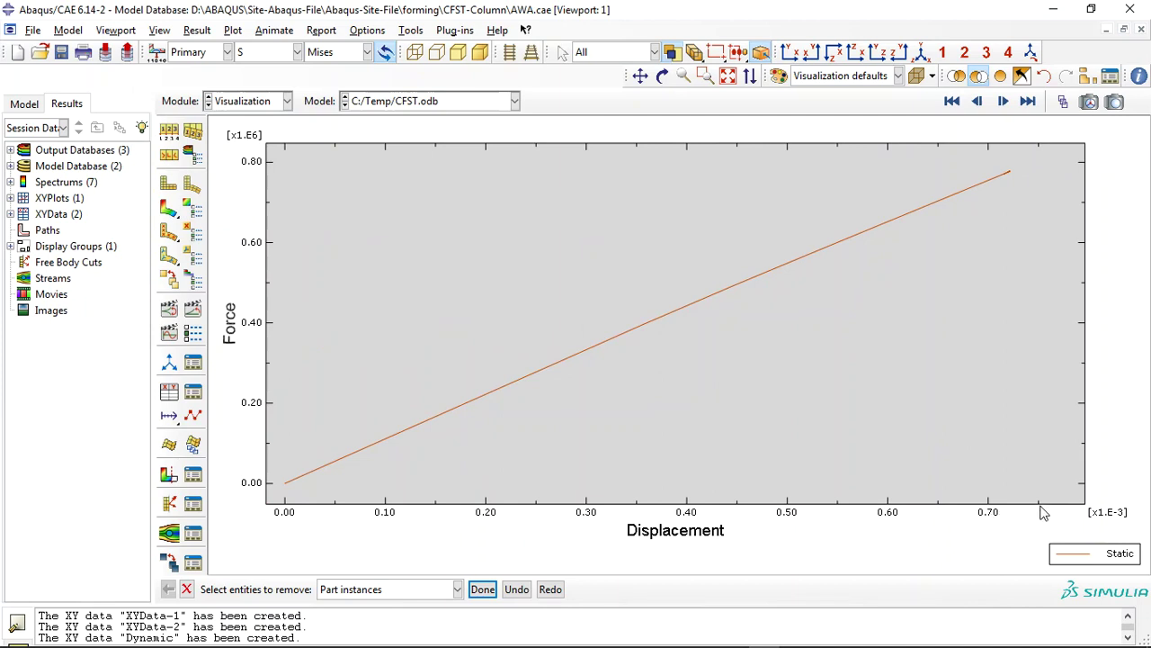
scroll(987, 501, "up", 2)
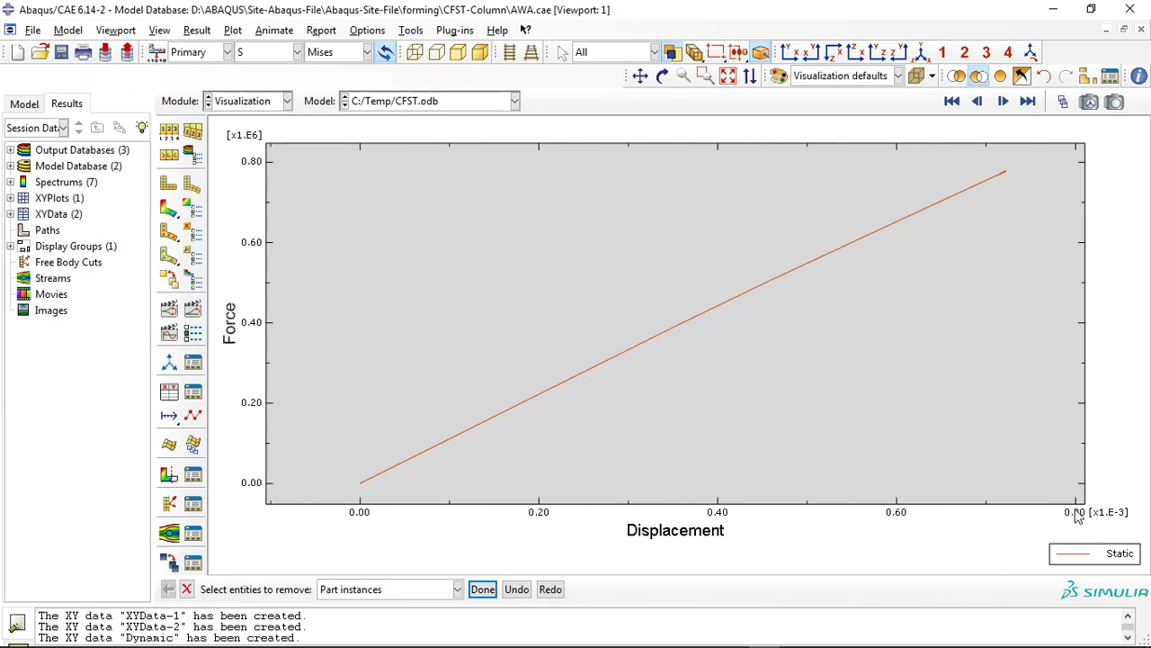
scroll(1026, 516, "down", 1)
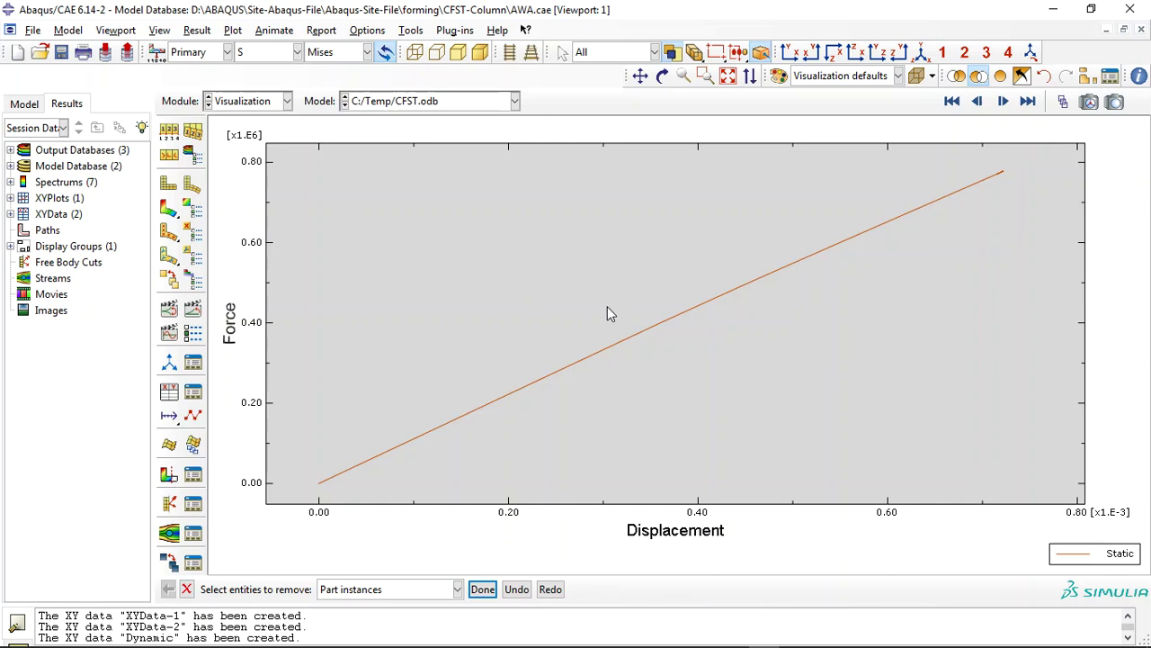
- Return to the contour plot, switch to the CFST-E.odb results and plot contours on its deformed shape
left_click(170, 212)
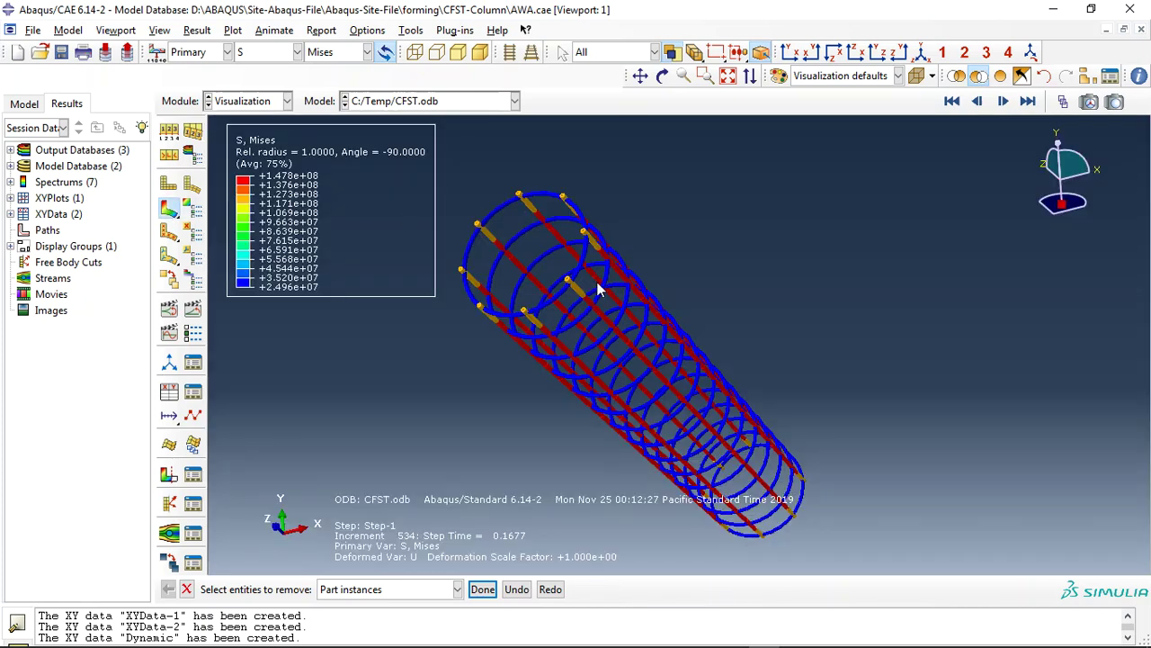
left_click(515, 101)
left_click(411, 115)
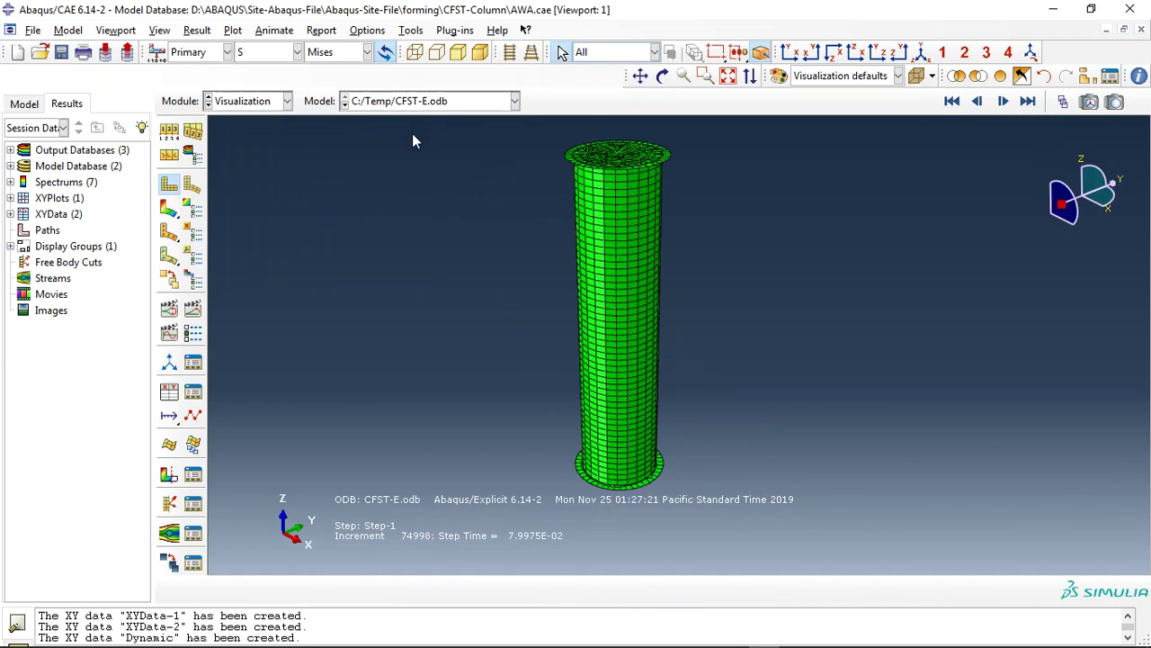
left_click(168, 209)
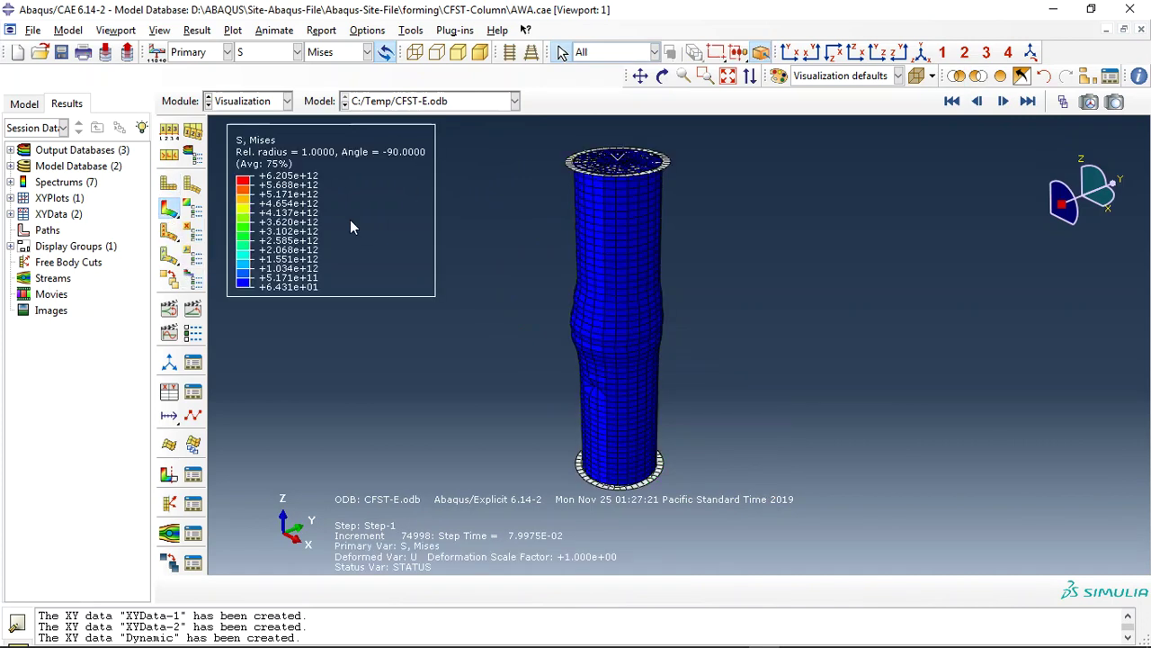
- Display the DAMAGET field output on the deformed CFST-E column and look at the buckled middle region up close
left_click(271, 54)
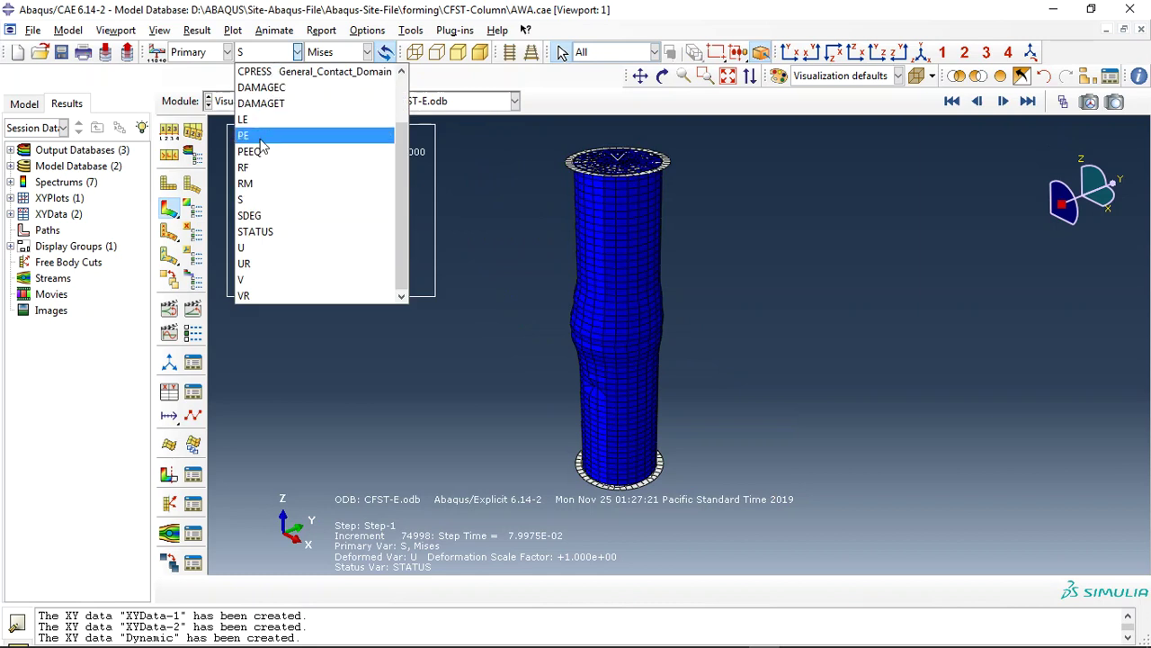
left_click(261, 103)
scroll(570, 270, "up", 2)
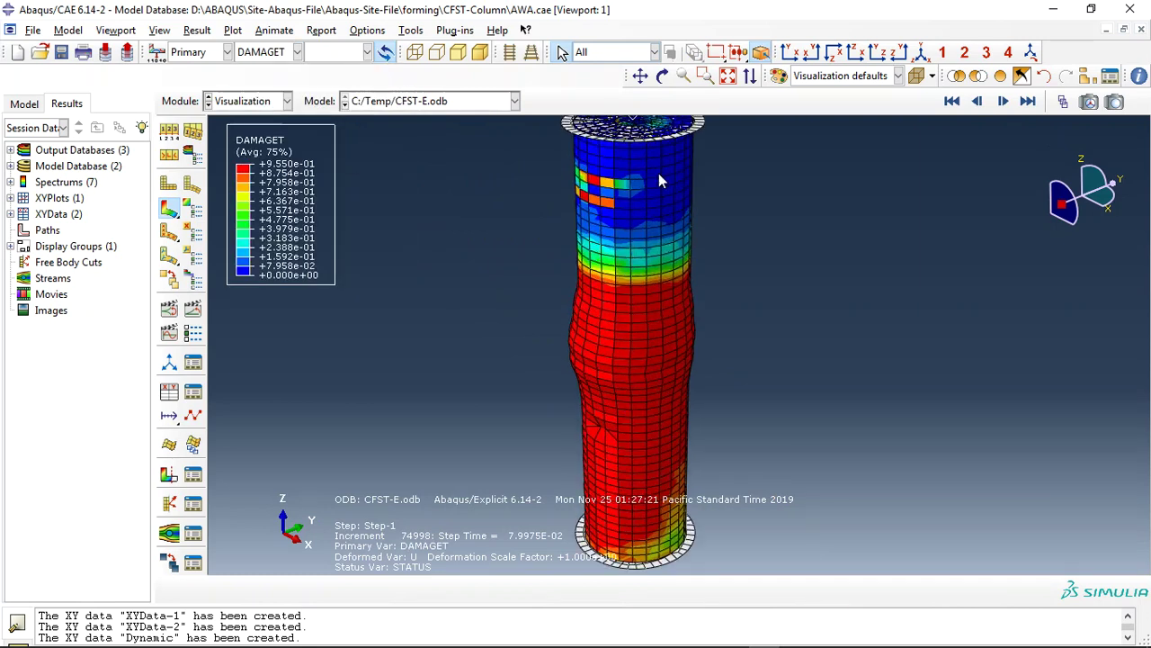
left_click(664, 78)
left_click_drag(643, 335, 637, 254)
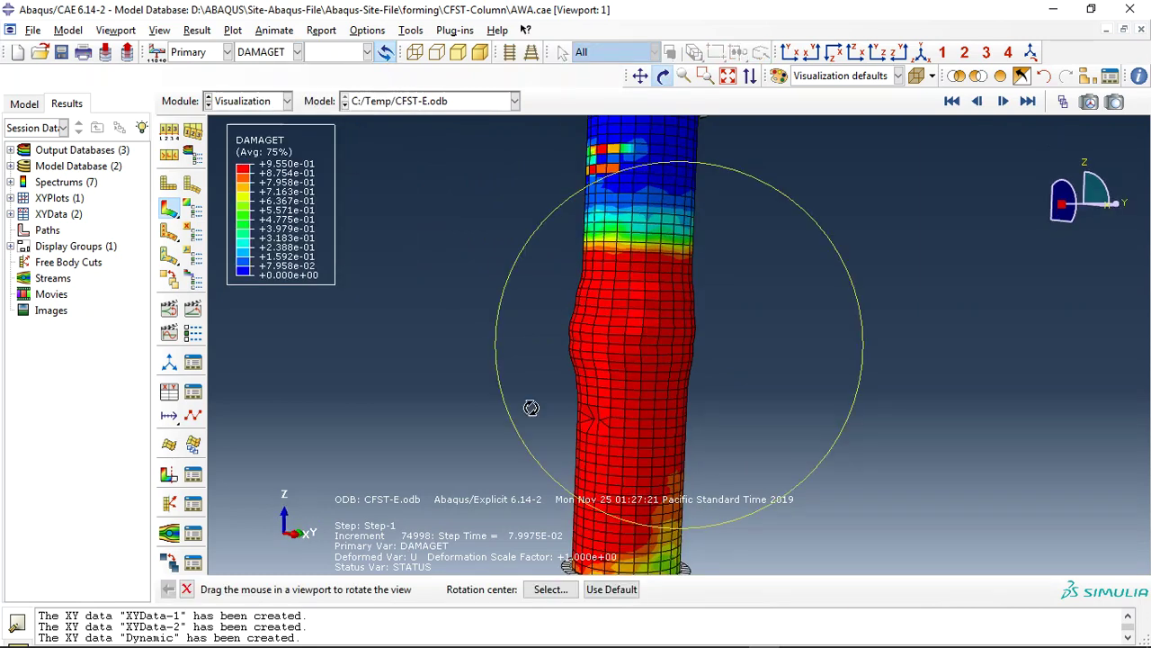
- Activate the view cut through the CFST-E column and orient the view to show its interior
left_click(169, 475)
left_click_drag(685, 329, 640, 315)
key("Escape")
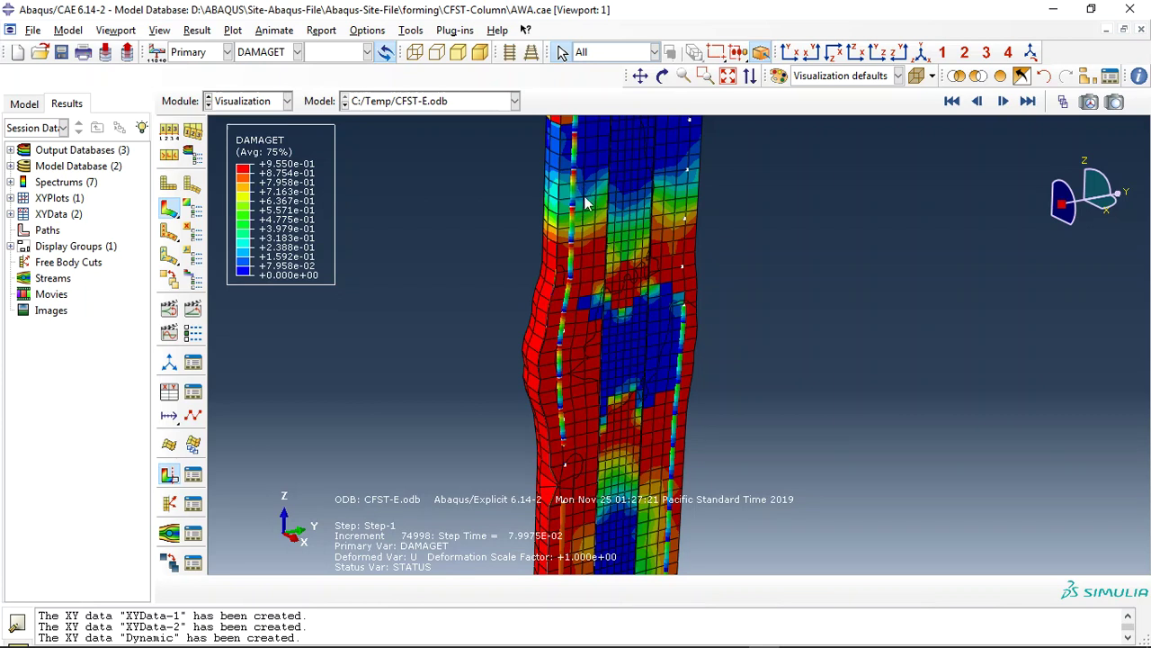
scroll(530, 259, "down", 2)
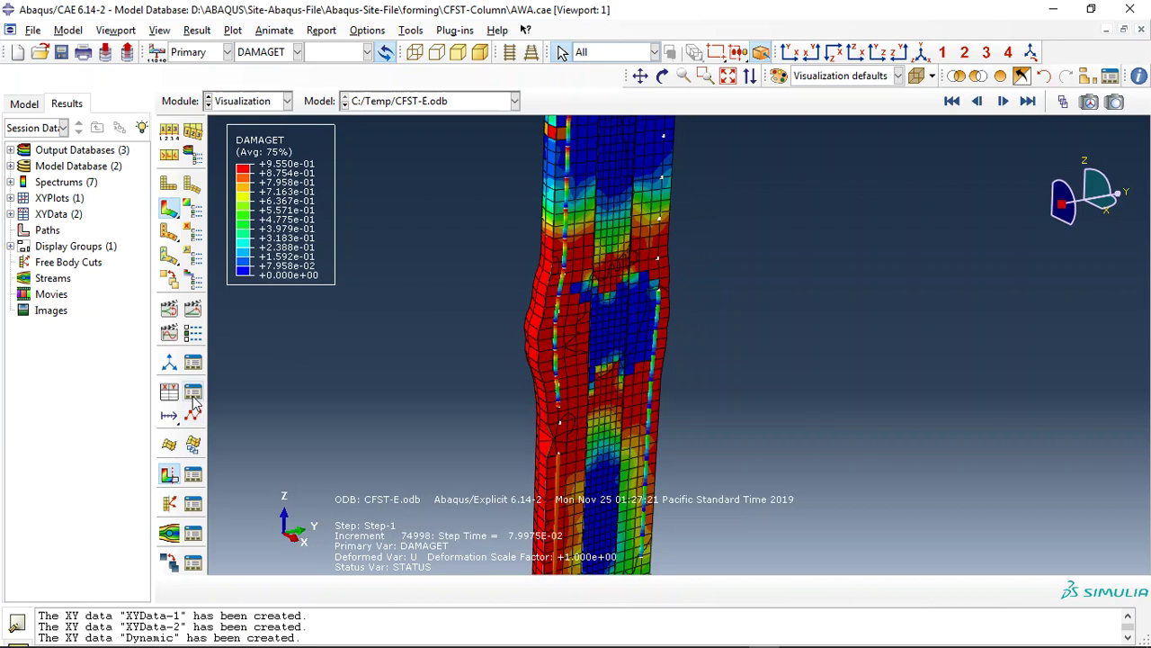
- Display the DAMAGEC and SDEG field outputs in turn on the cut column
left_click(268, 52)
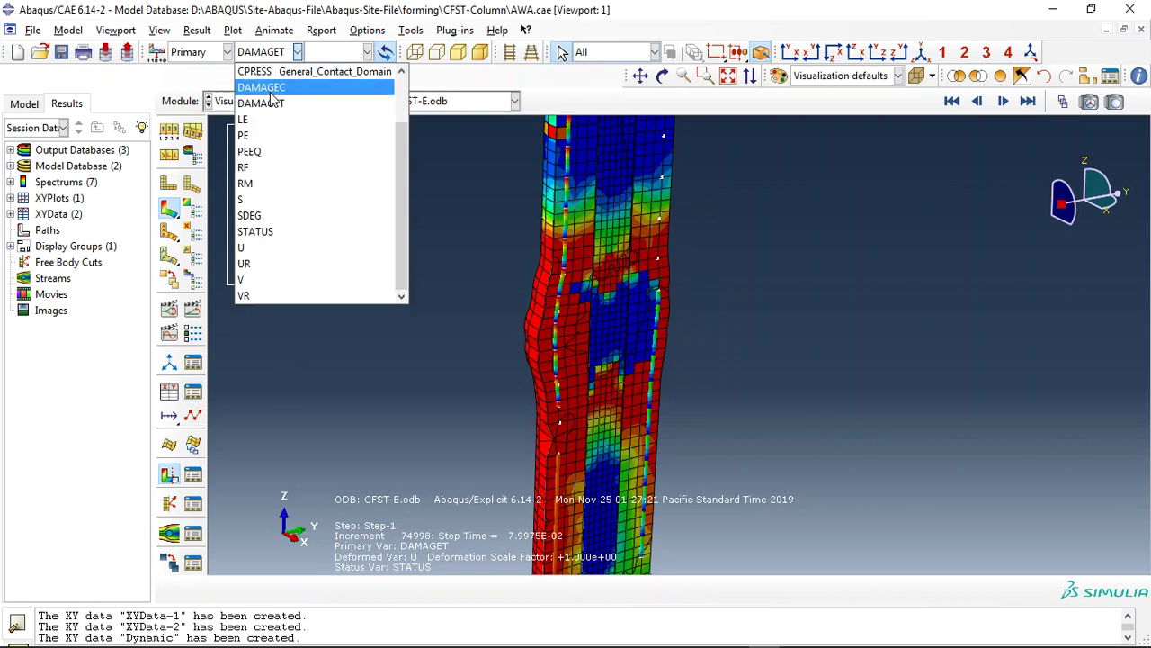
left_click(268, 88)
left_click(289, 52)
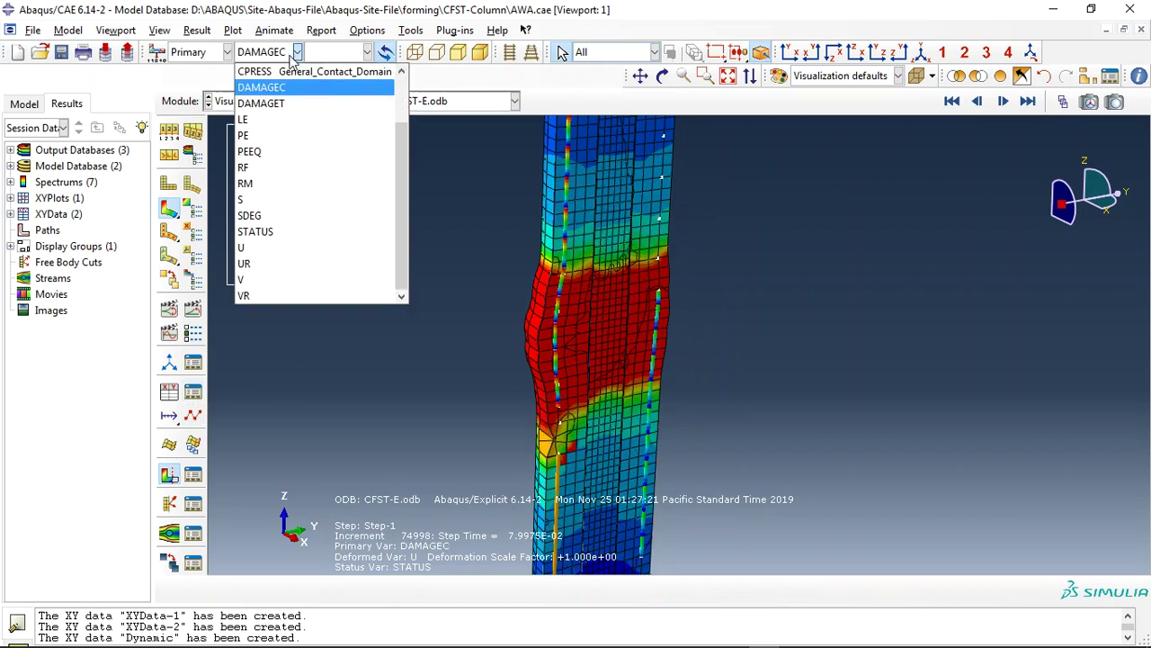
left_click(266, 220)
scroll(611, 332, "down", 2)
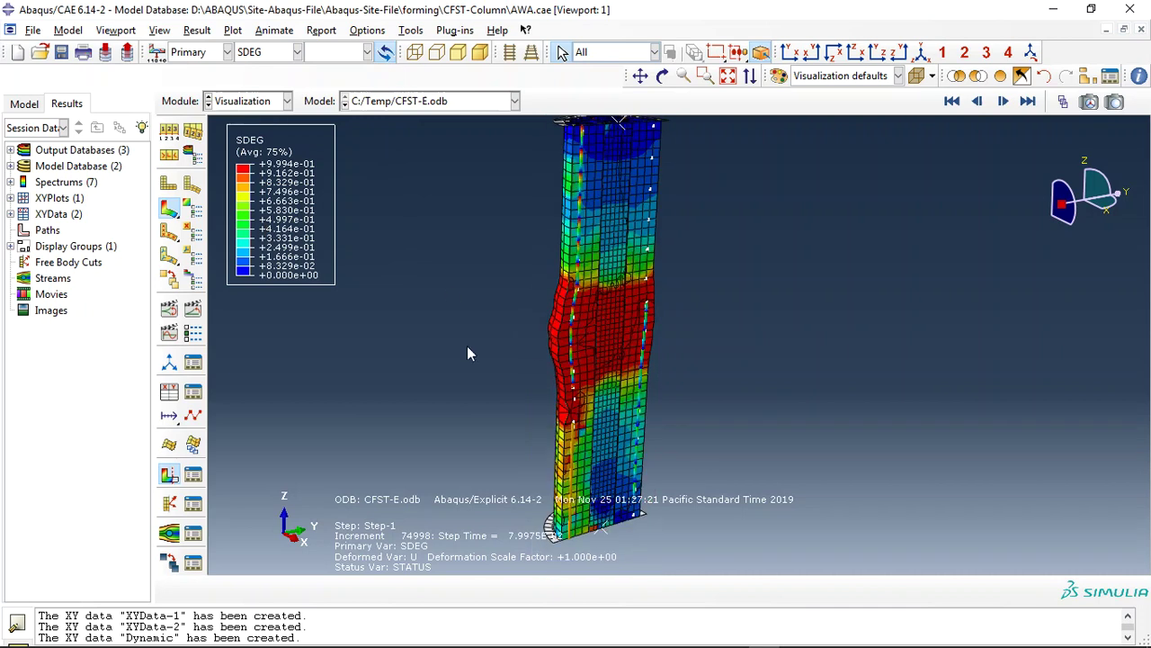
- Plot the saved Dynamic XY data as a force-displacement curve, examine it, and return to the column's contour plot
left_click(193, 391)
left_click(188, 206)
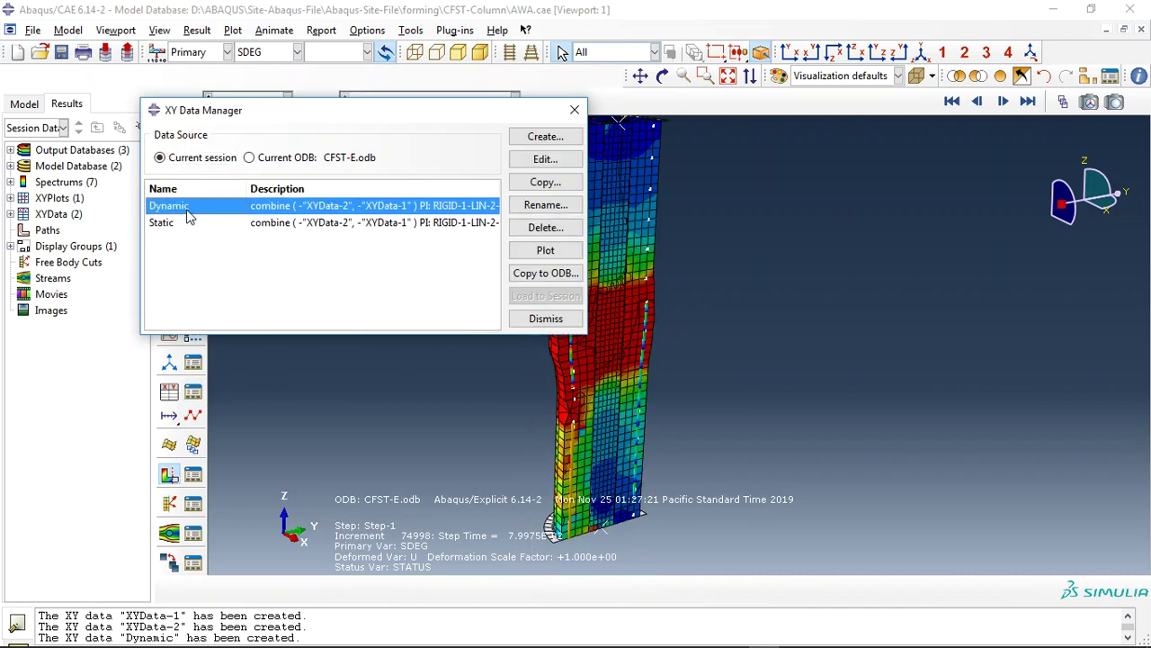
left_click(545, 250)
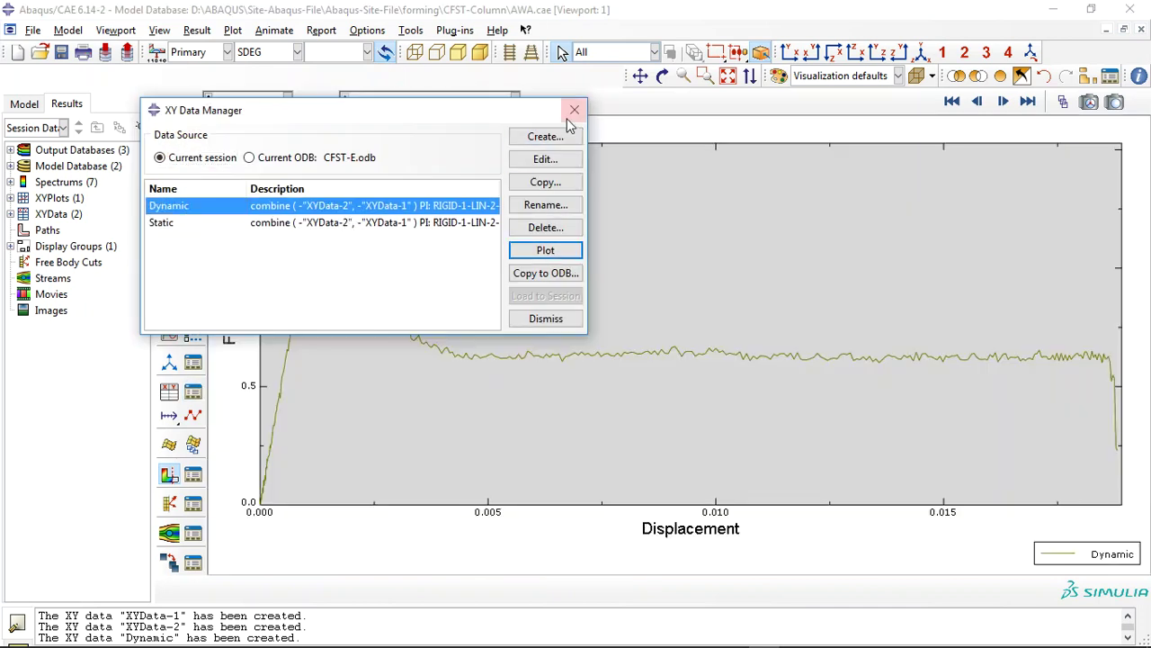
left_click(575, 110)
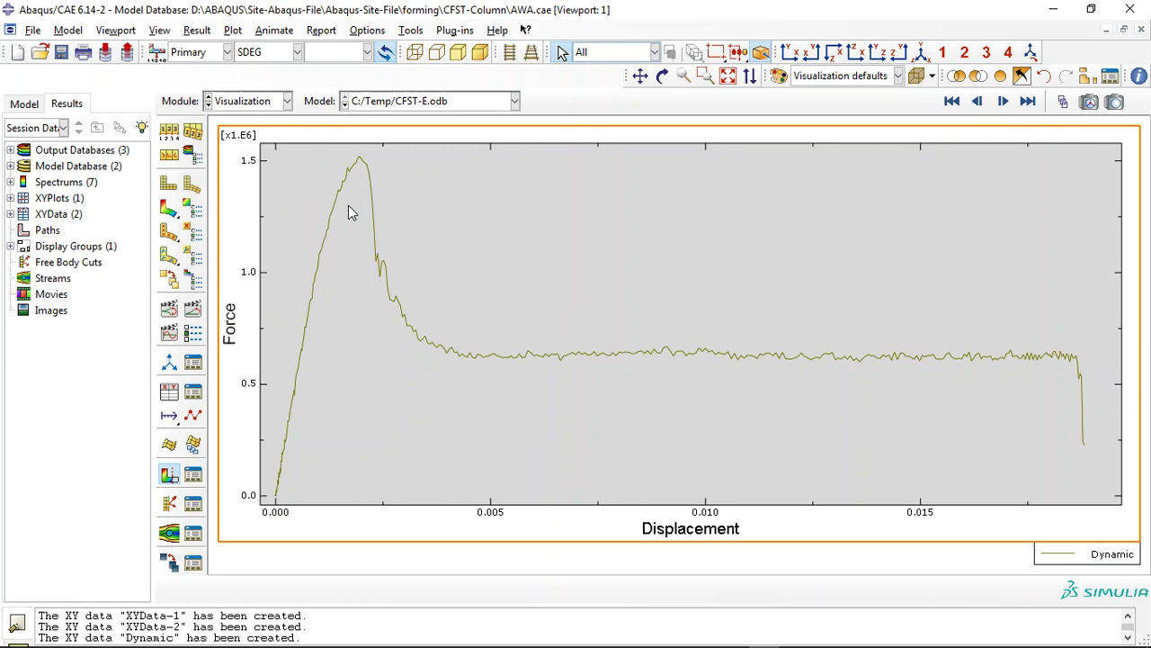
scroll(260, 290, "down", 3)
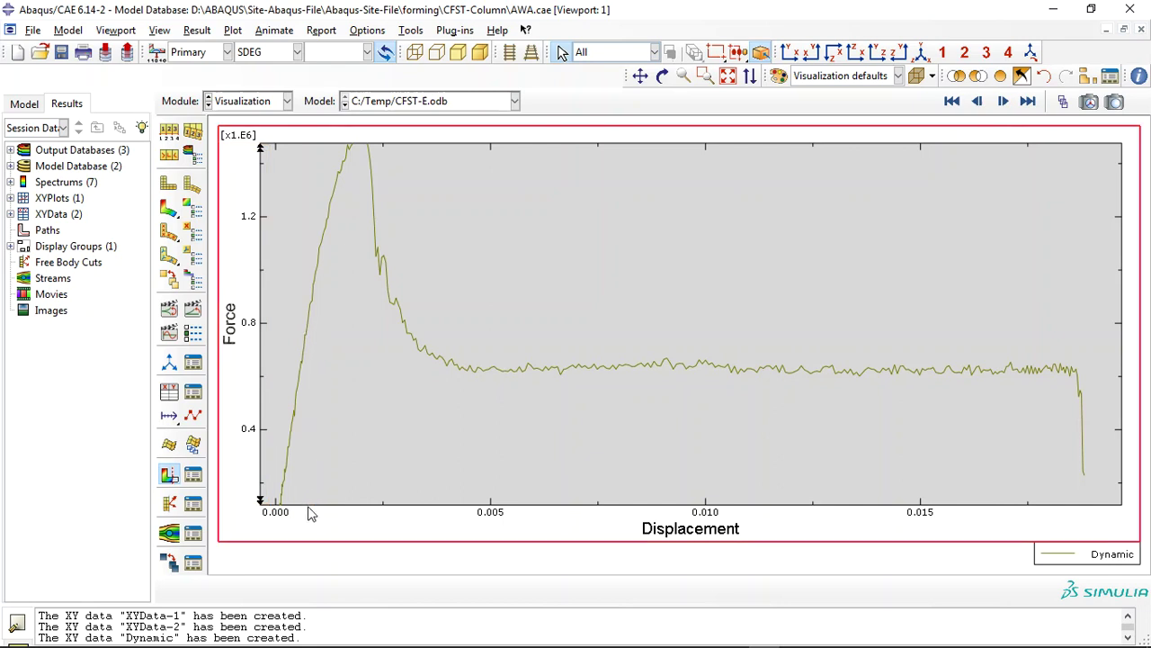
left_click(314, 443)
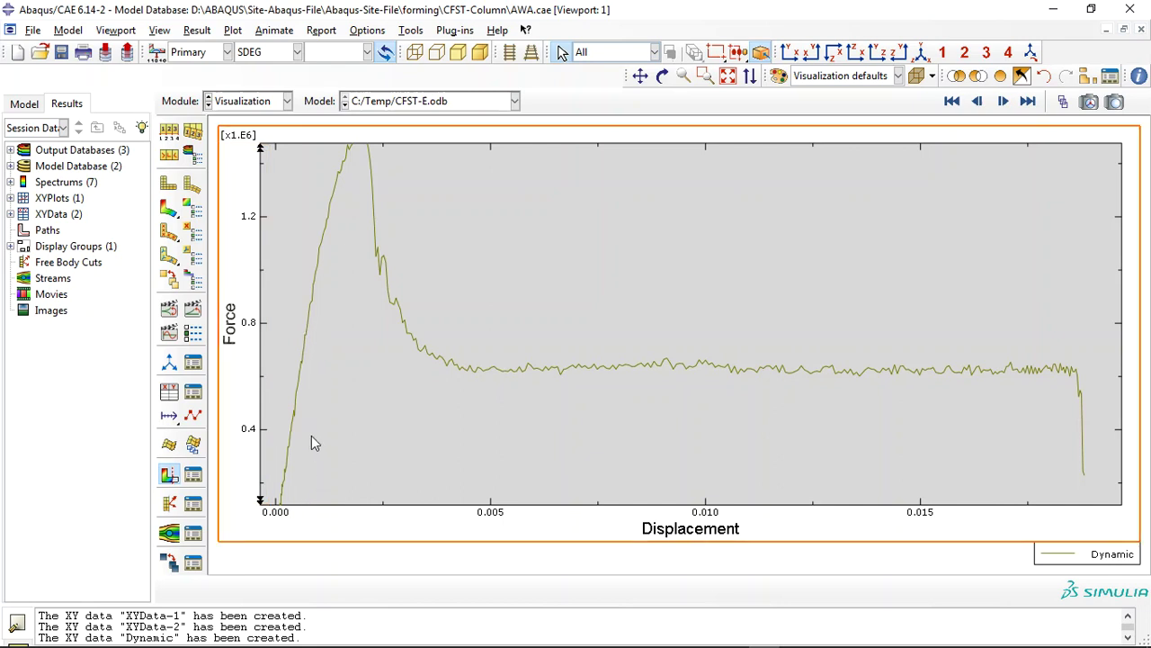
scroll(318, 431, "up", 1)
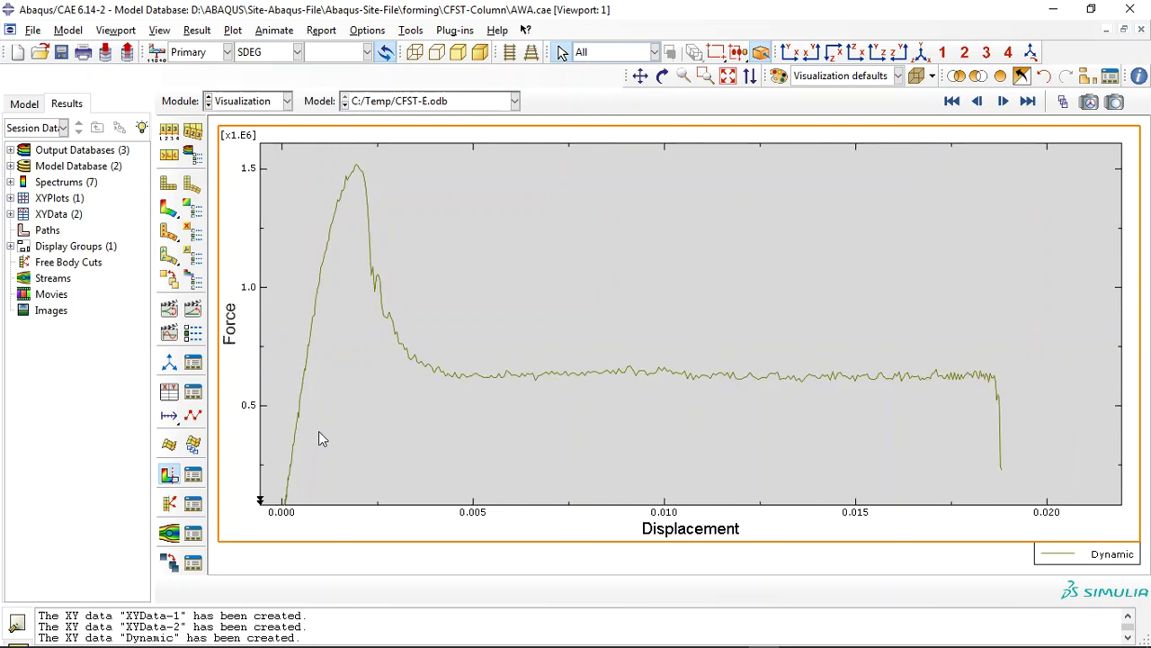
scroll(319, 431, "up", 1)
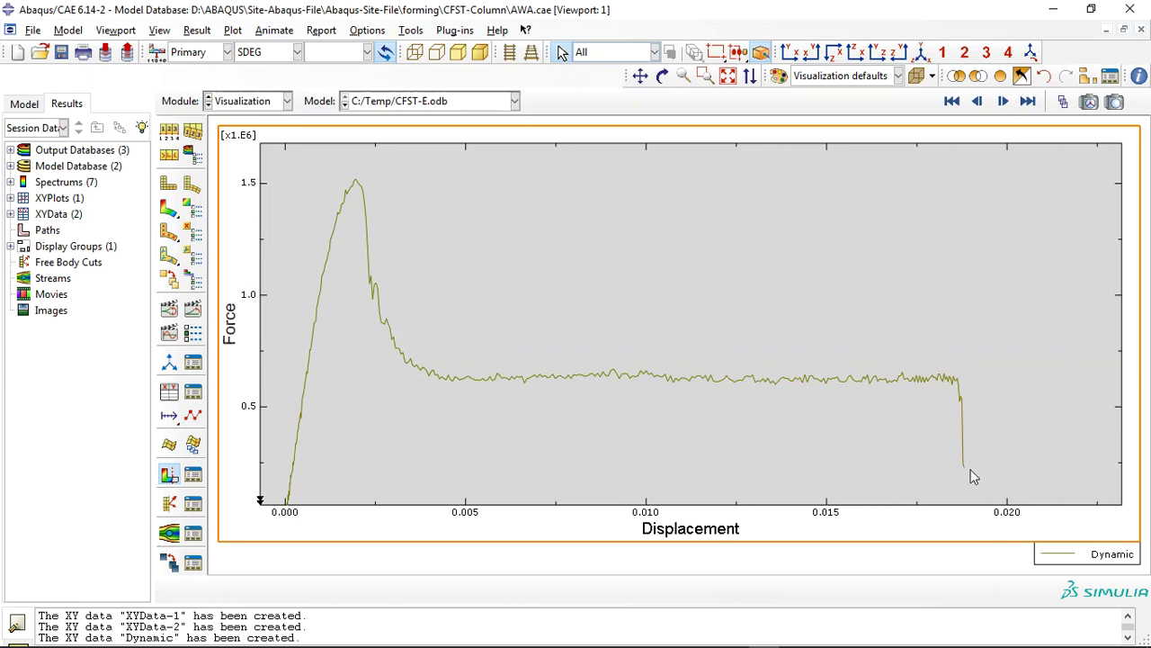
left_click(171, 209)
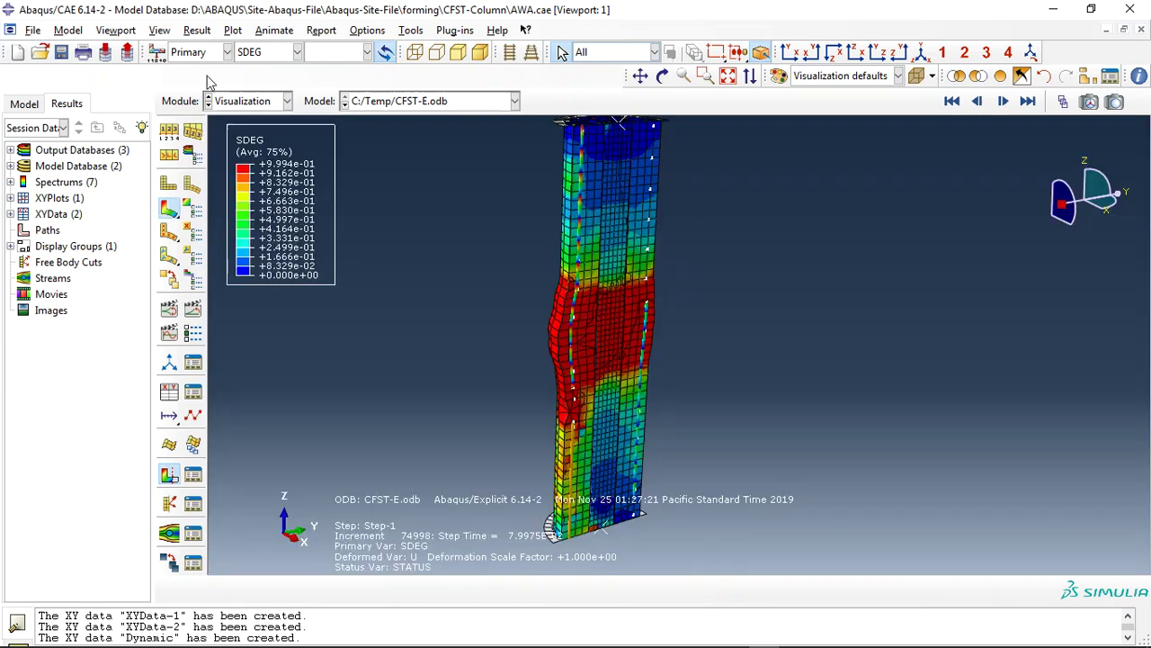
- Display the S Mises stress contour on the uncut column and remove the outer concrete and concrete core from the display
left_click(268, 52)
left_click(261, 196)
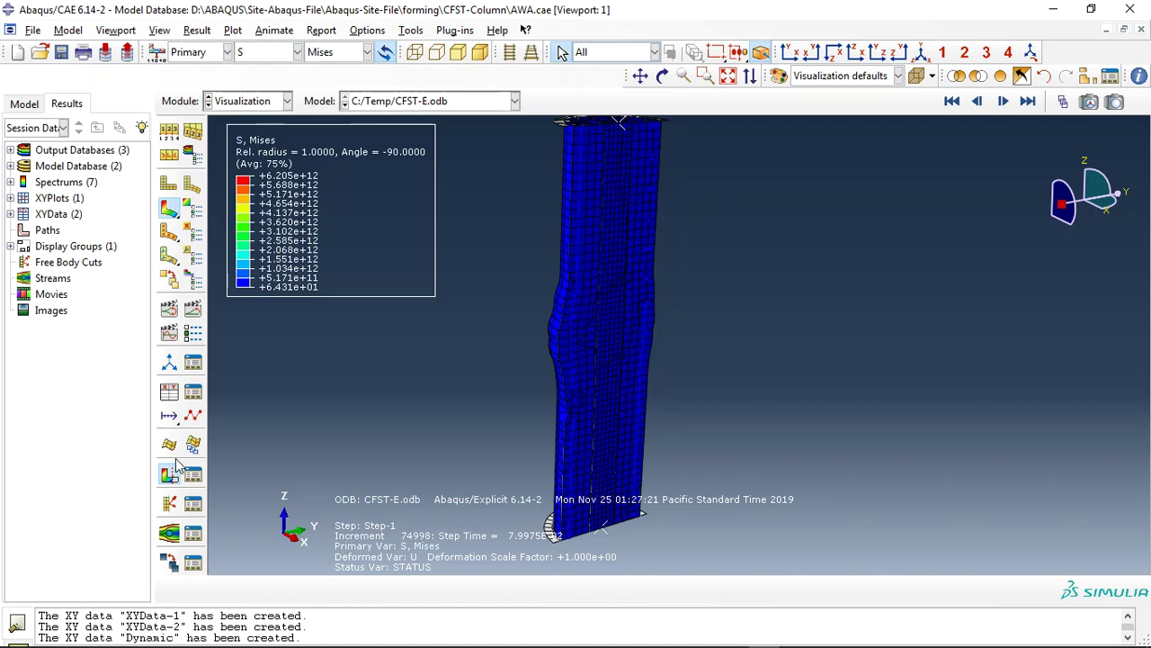
left_click(978, 76)
left_click(661, 198)
middle_click(753, 226)
left_click(624, 214)
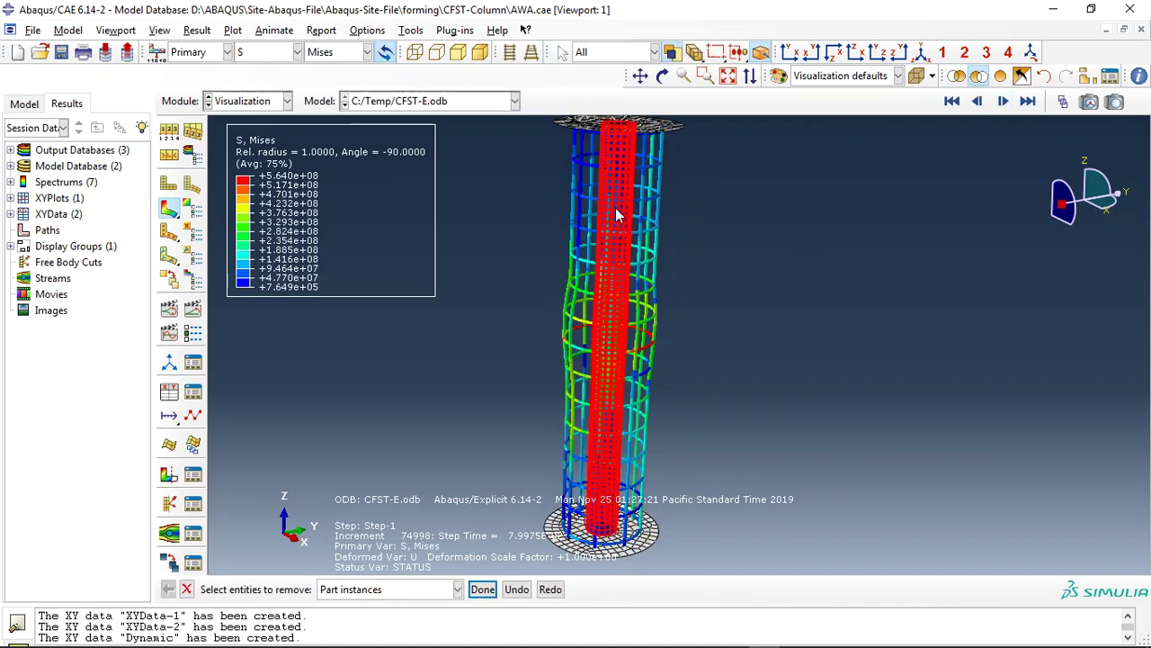
middle_click(851, 247)
- Remove the rigid end plates from the display and orient the view to examine stresses in the reinforcement cage and steel pipe
left_click(662, 75)
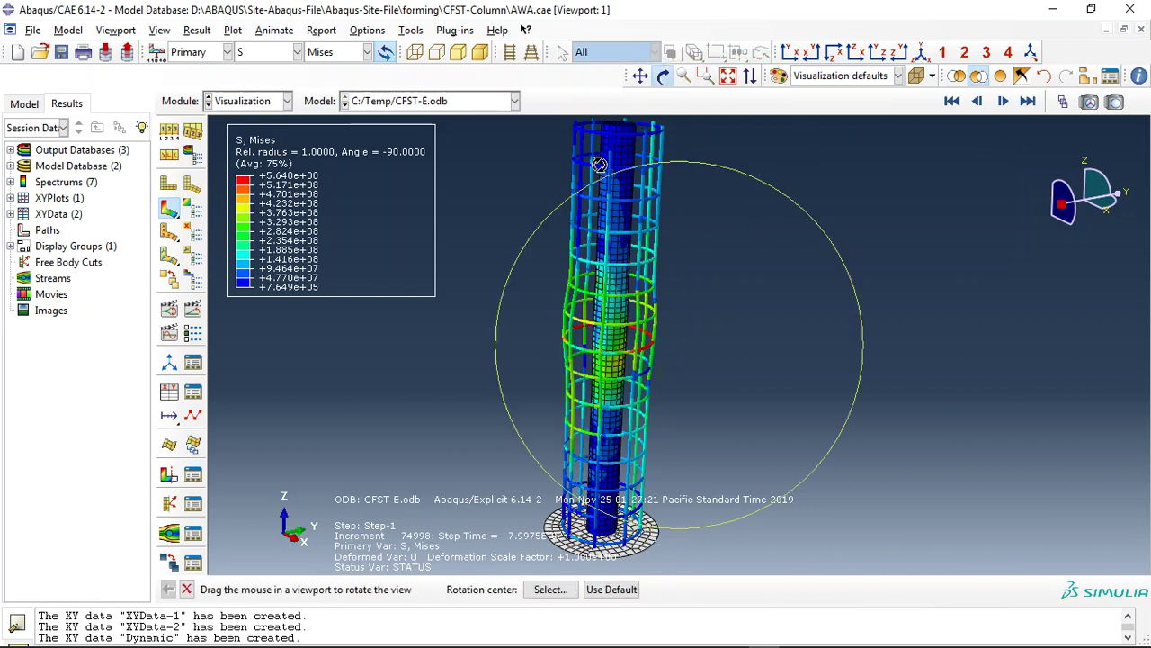
left_click_drag(602, 134, 578, 309)
middle_click(629, 333)
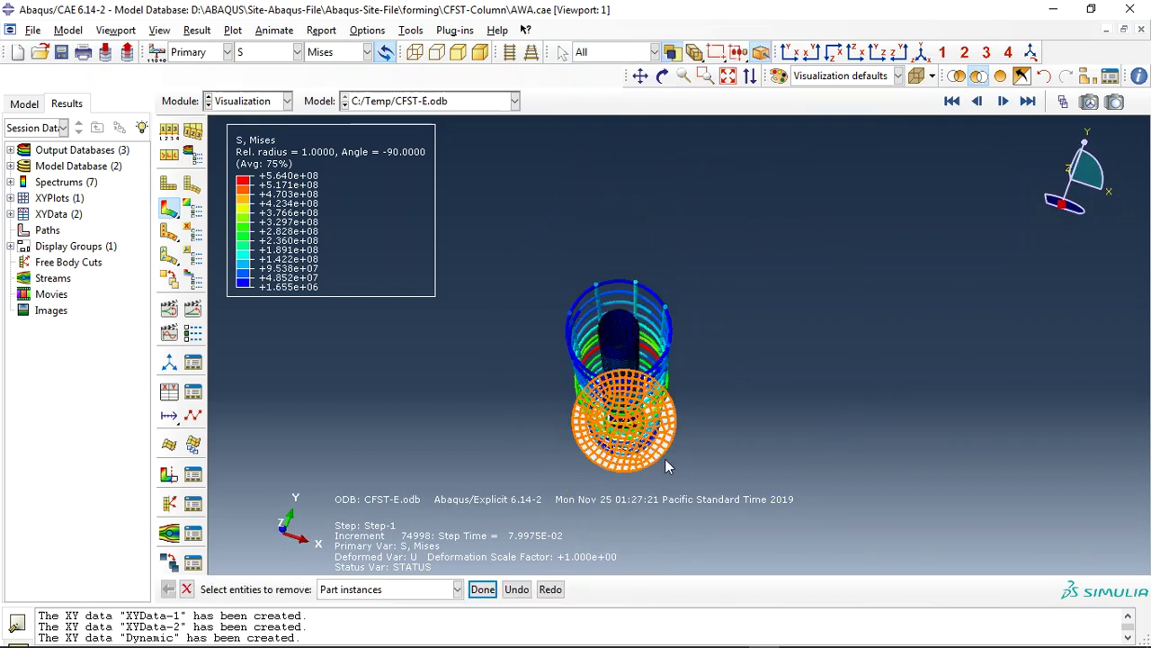
left_click(664, 450)
left_click(662, 75)
left_click_drag(753, 321, 482, 258)
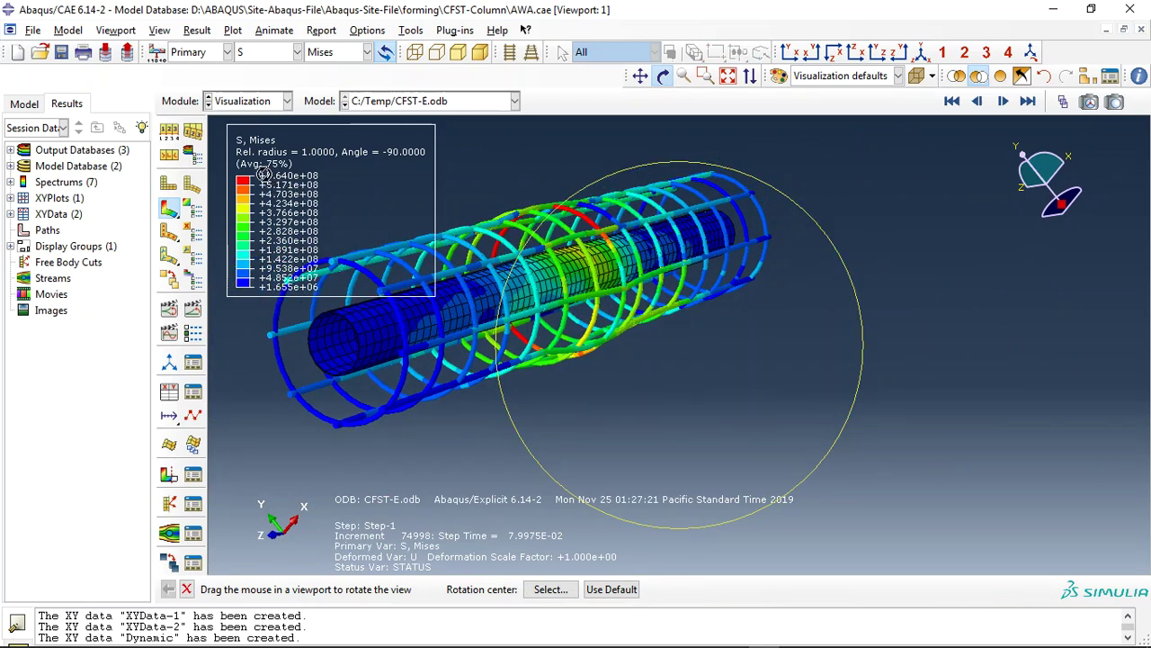
mouse_move(578, 250)
left_mouse_down()
mouse_move(750, 352)
mouse_move(600, 248)
left_mouse_up()
key("Escape")
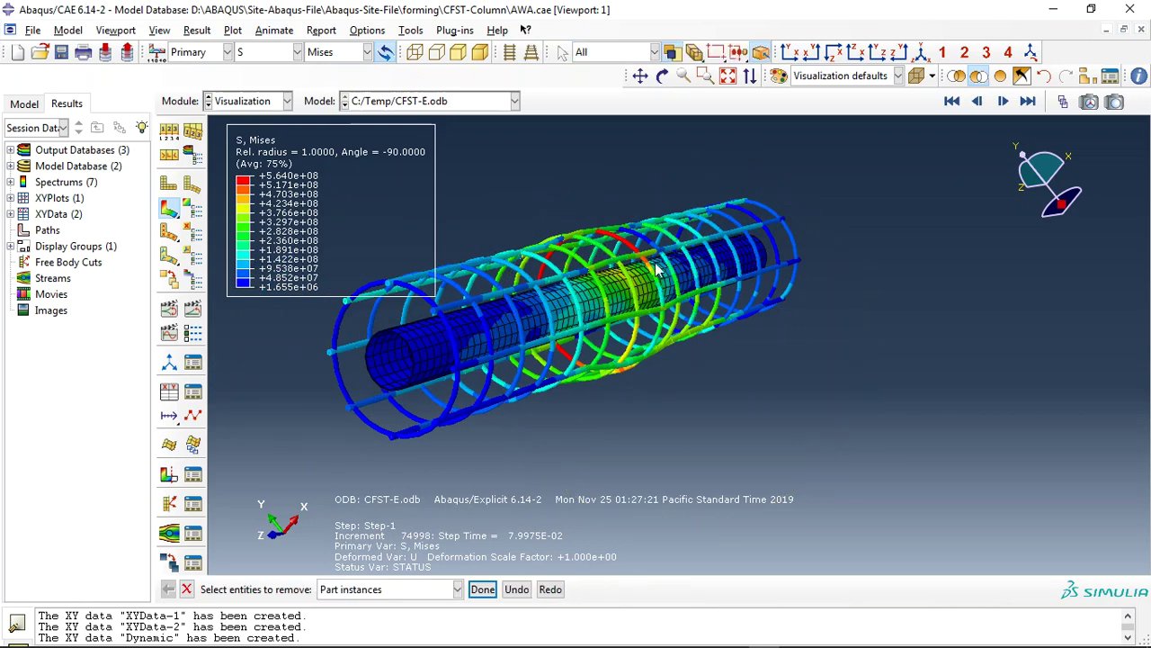
- Switch to Firefox and look over the abaqusfem.com home page and its latest CFST column post
mouse_move(515, 645)
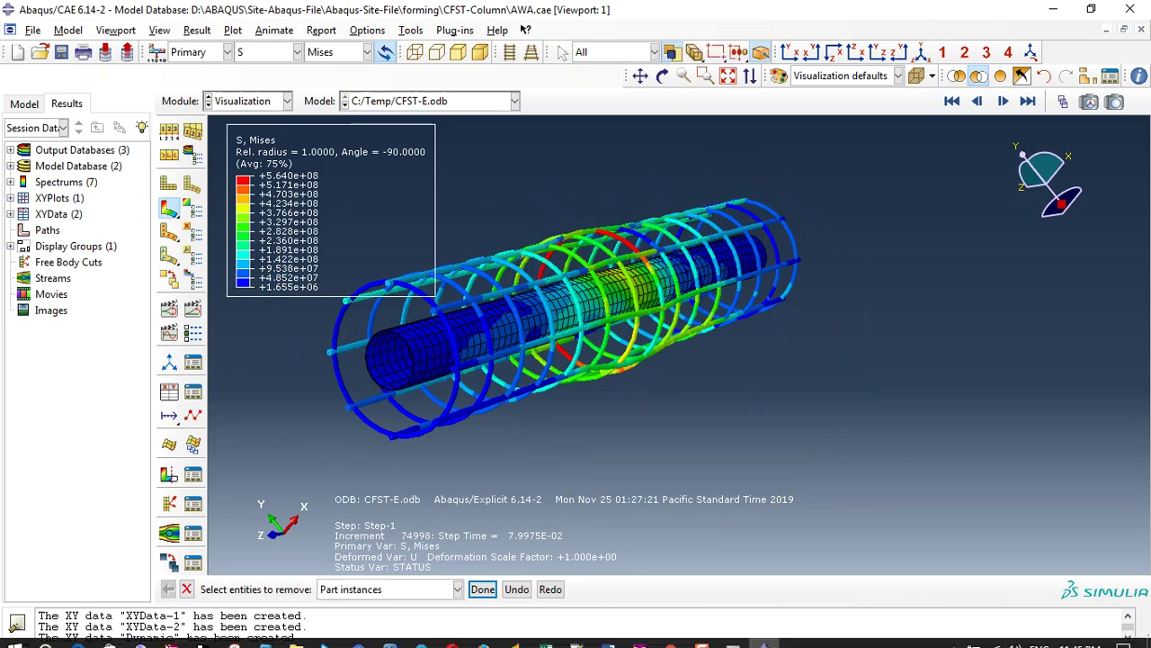
left_click(481, 637)
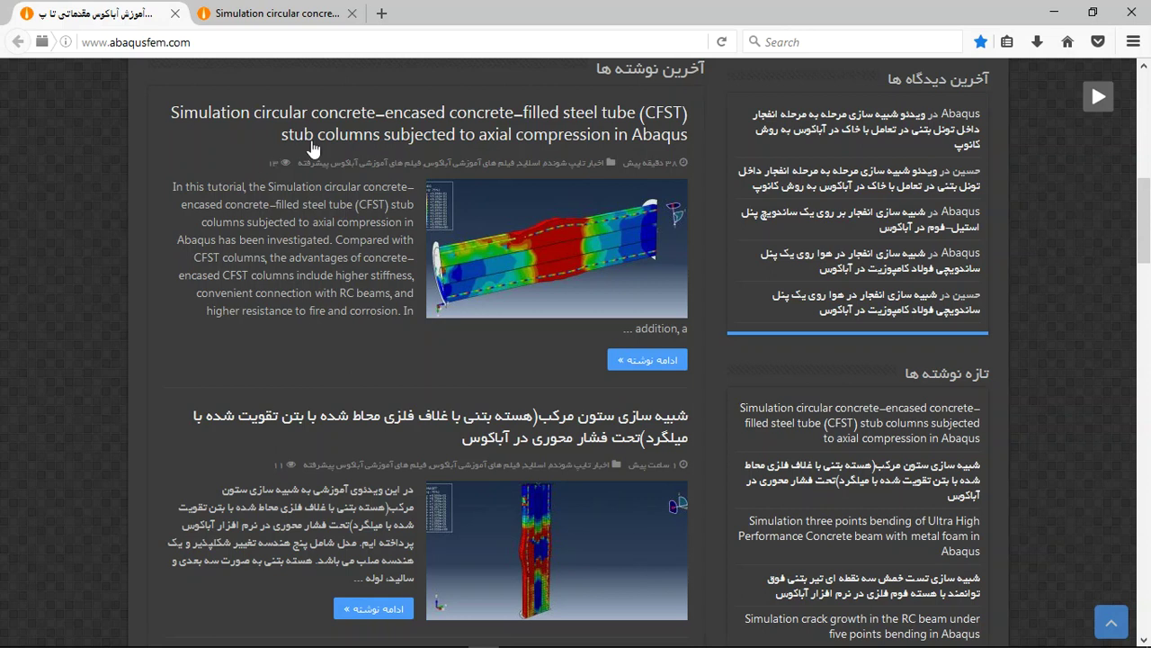
scroll(359, 154, "up", 7)
left_click(198, 144)
scroll(220, 145, "down", 5)
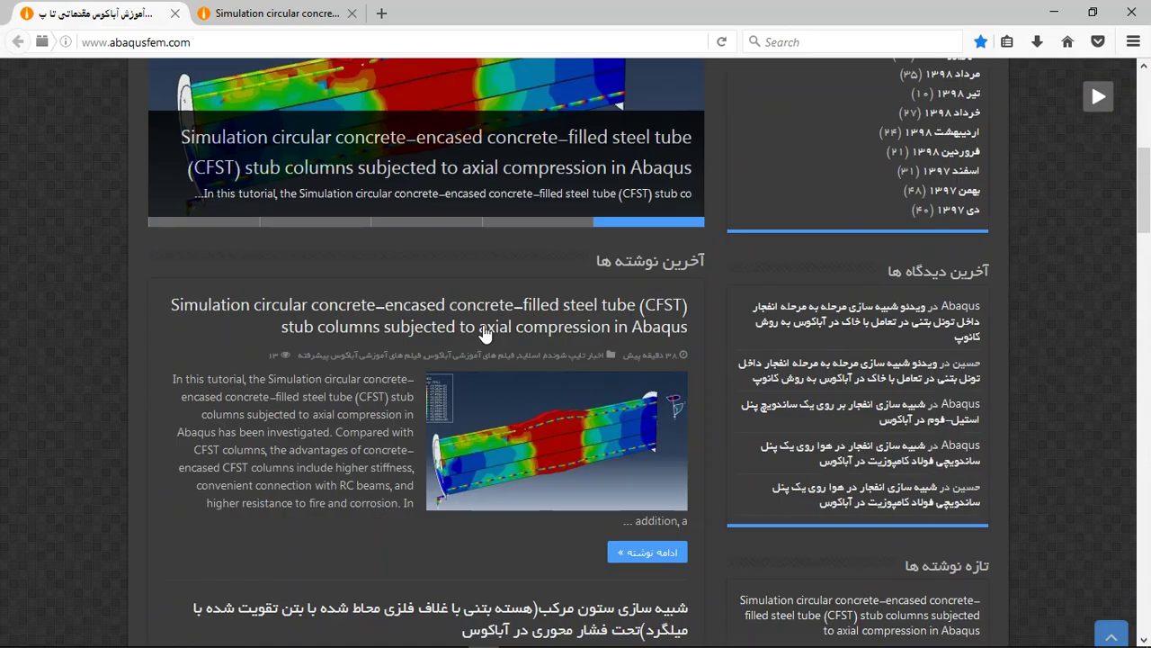
scroll(190, 146, "up", 5)
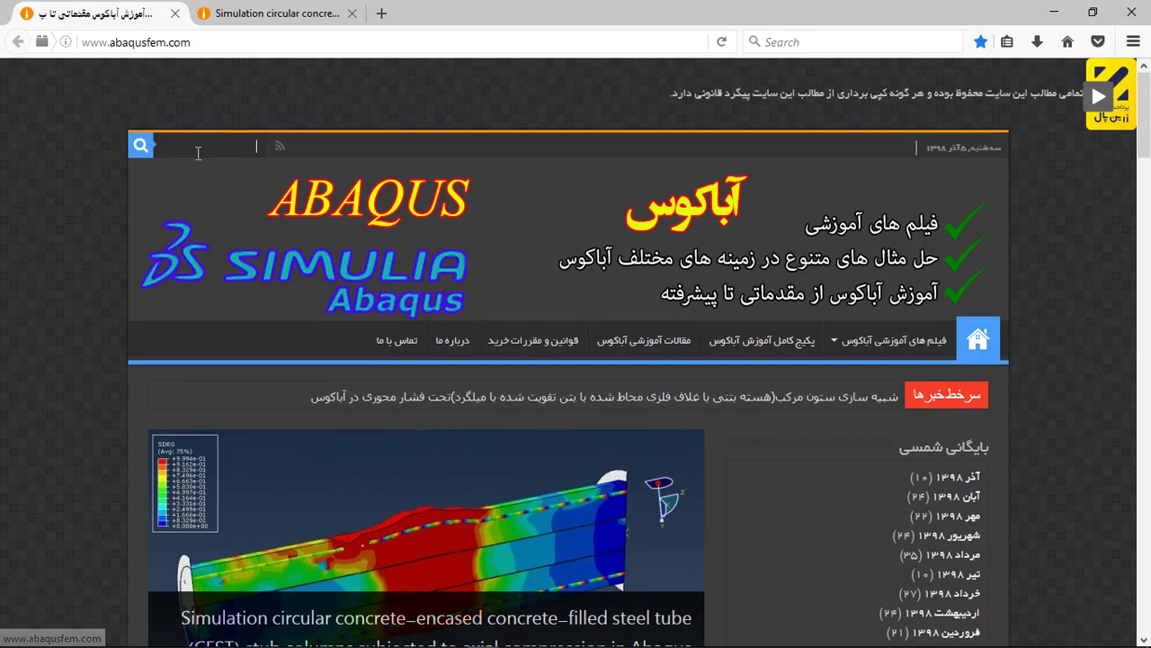
- Read through the circular concrete-encased CFST stub column tutorial page, from its description and model figures down to the purchase information
left_click(274, 14)
scroll(408, 277, "down", 3)
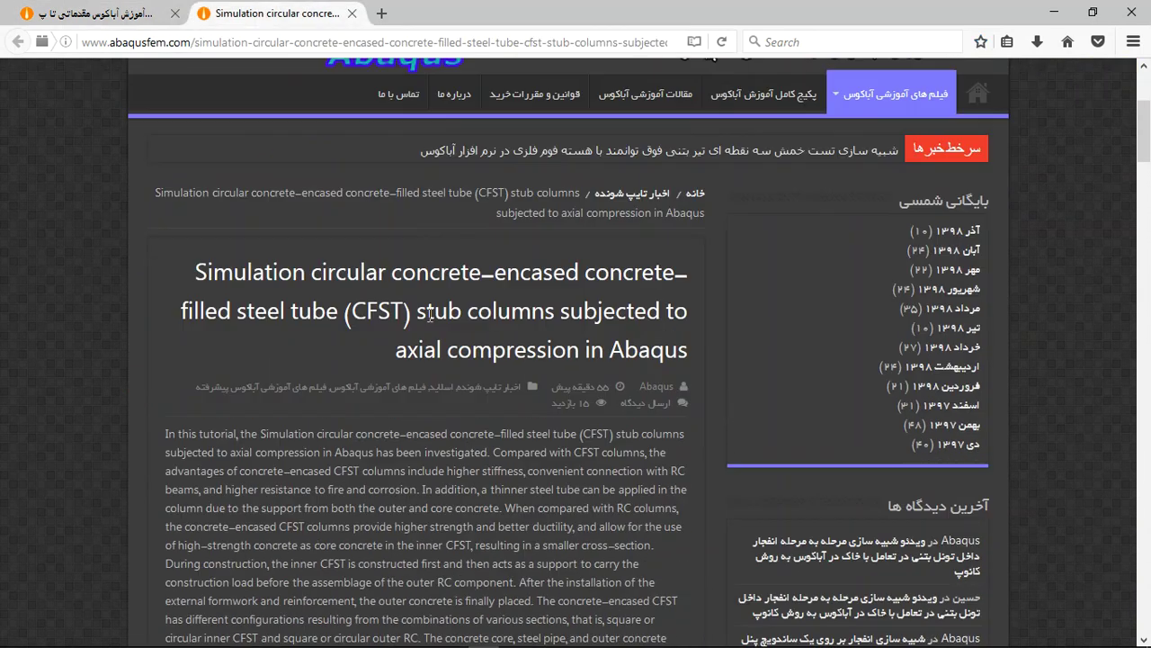
scroll(407, 277, "down", 2)
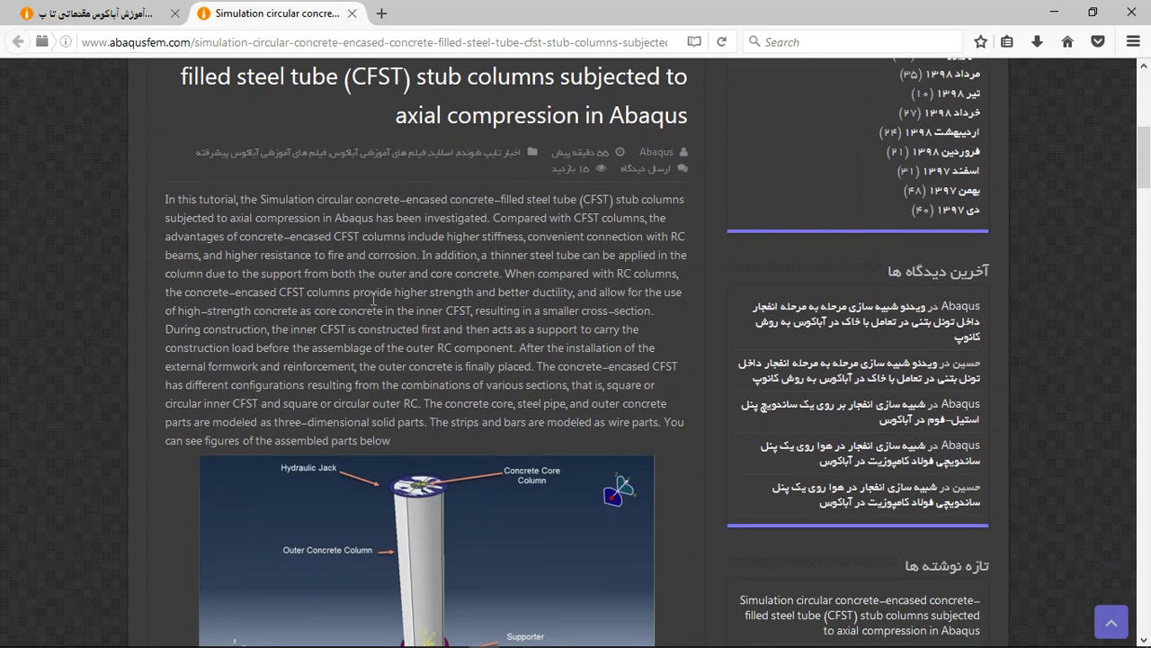
scroll(394, 306, "down", 1)
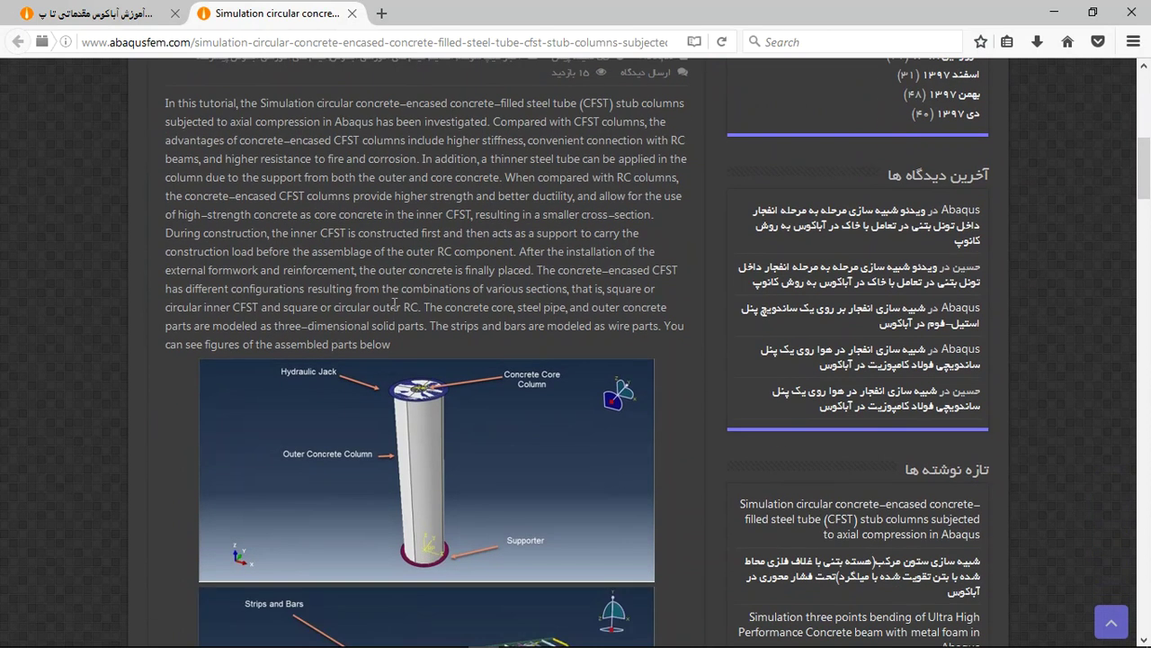
scroll(394, 308, "down", 1)
scroll(393, 312, "down", 3)
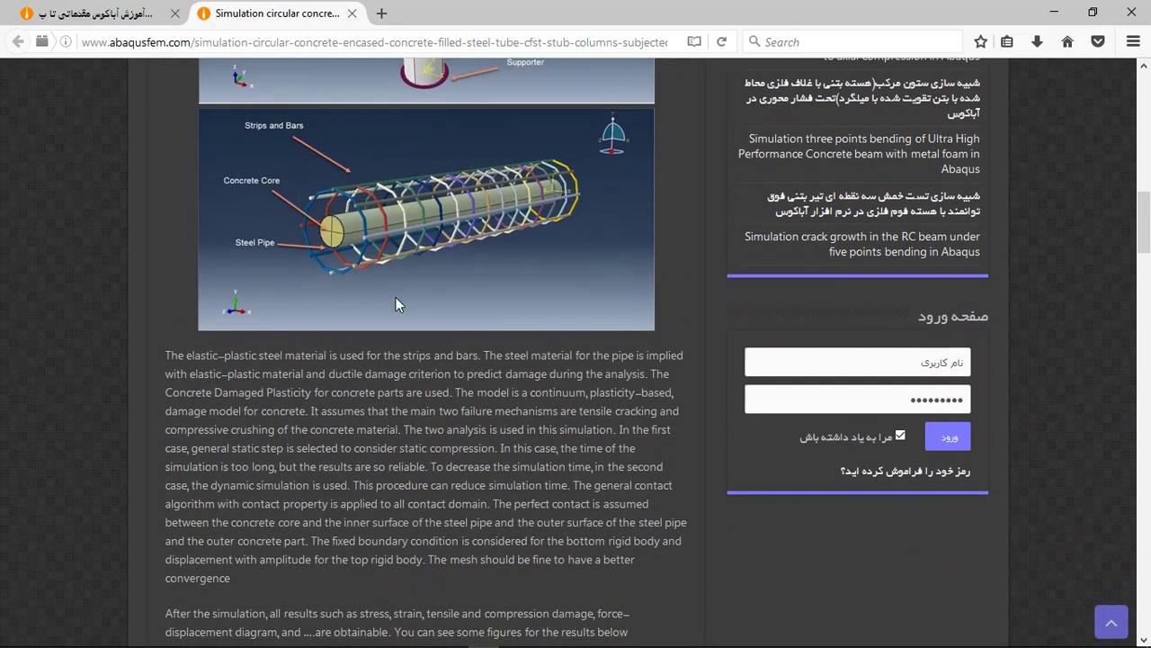
scroll(406, 253, "down", 4)
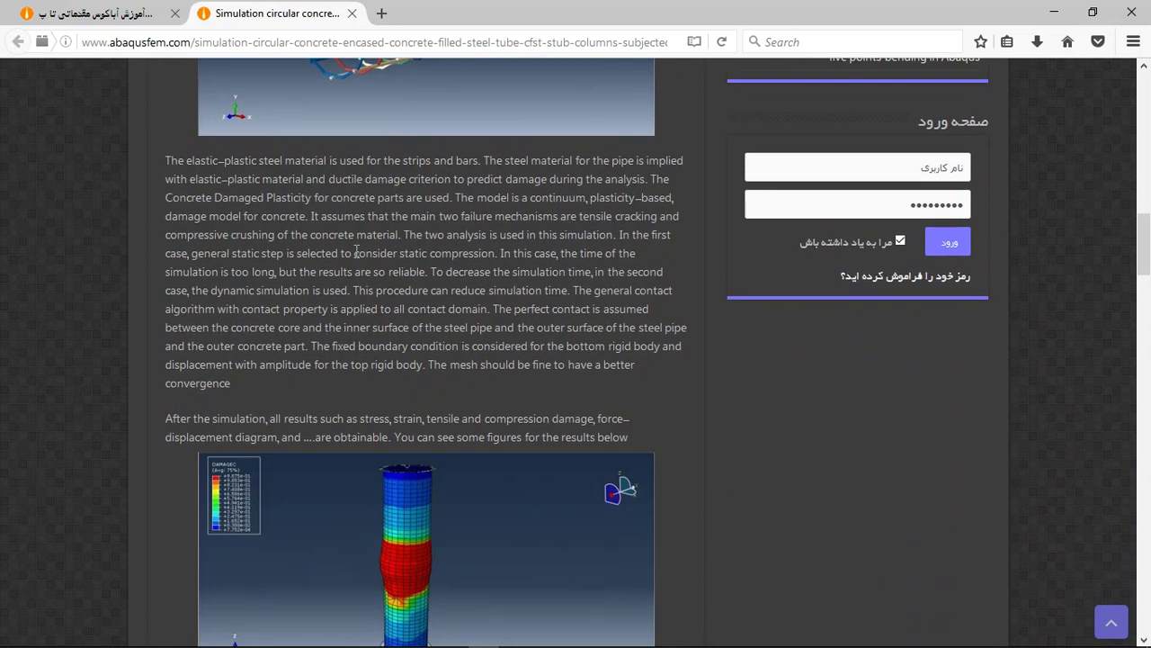
scroll(373, 236, "down", 15)
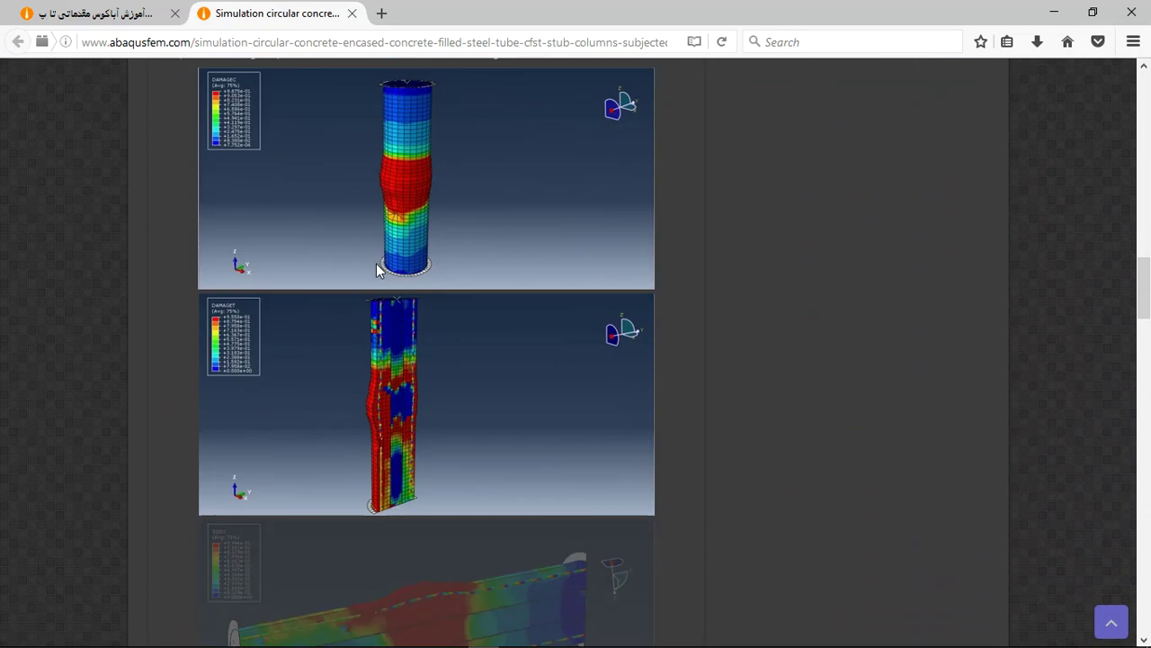
scroll(388, 283, "down", 20)
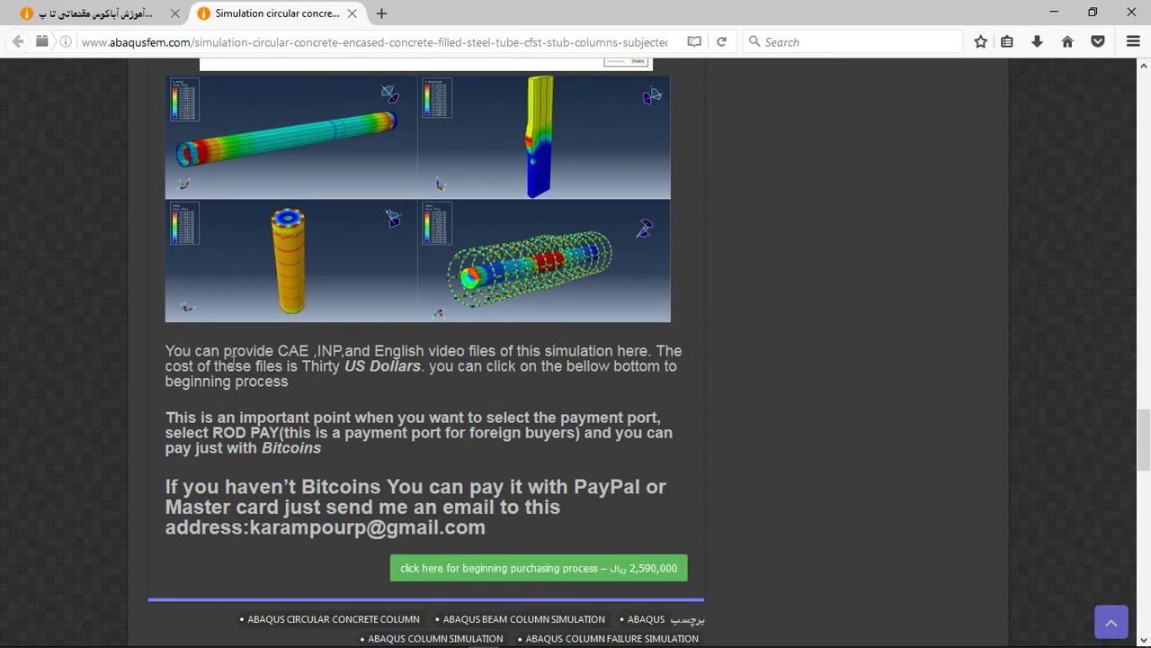
- Highlight the offered file types, the price, the PayPal option and the contact e-mail in the tutorial's purchase information
left_click_drag(223, 351, 419, 350)
left_click(331, 394)
left_click_drag(304, 366, 365, 366)
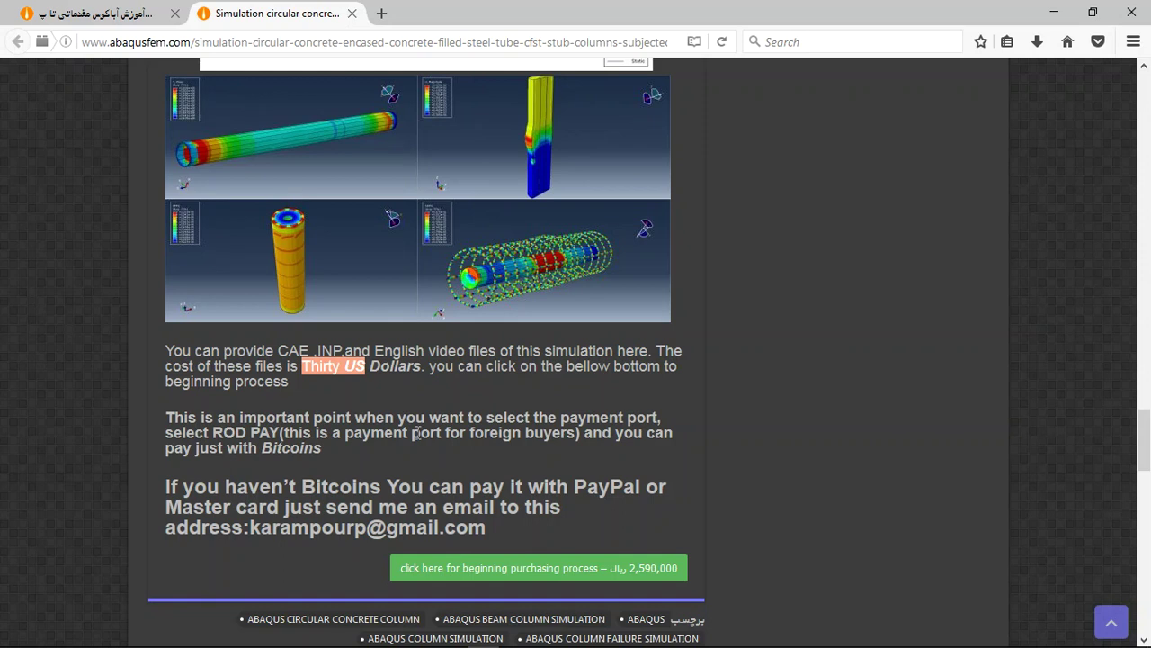
left_click_drag(573, 486, 641, 486)
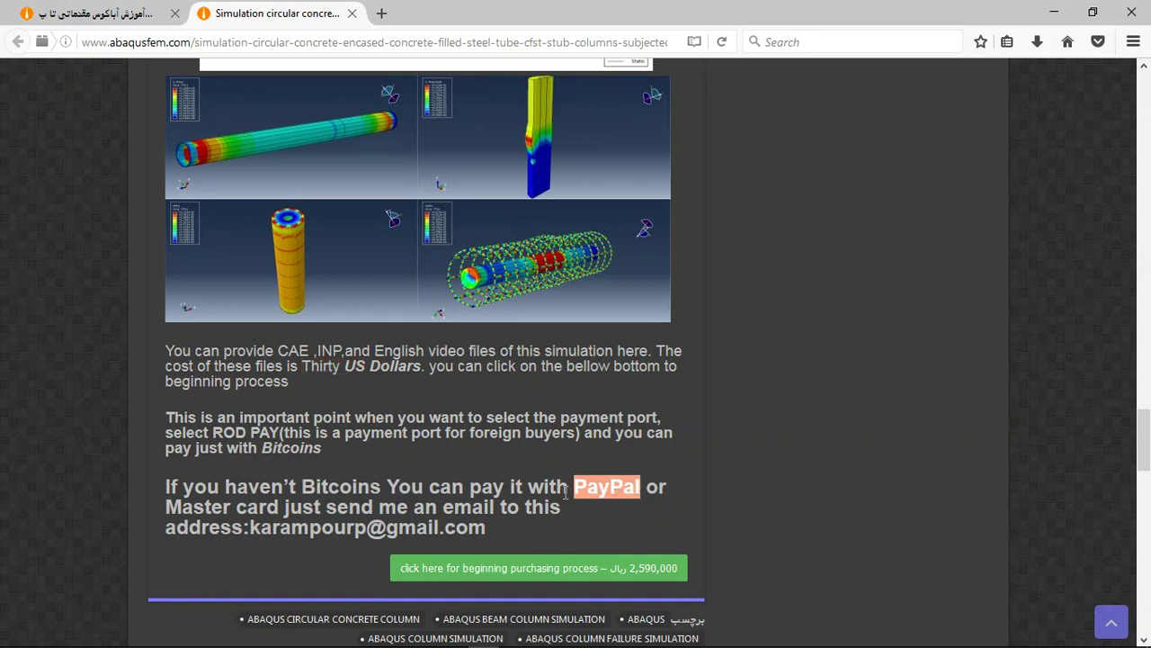
left_click_drag(490, 528, 250, 529)
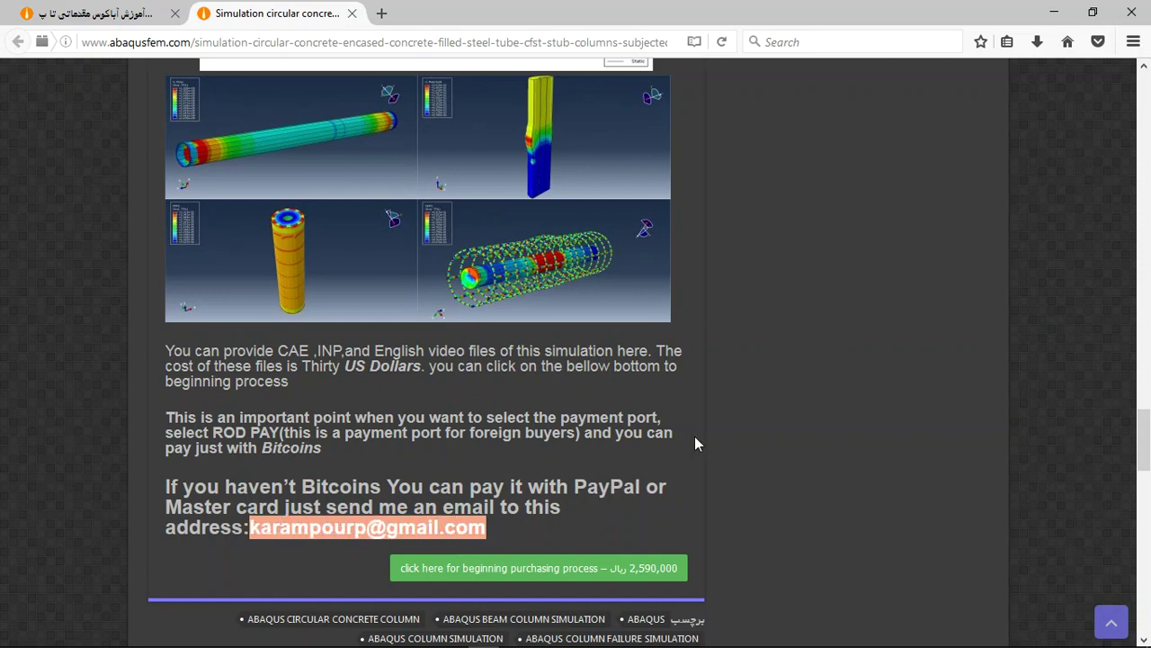
scroll(627, 423, "up", 2)
mouse_move(703, 635)
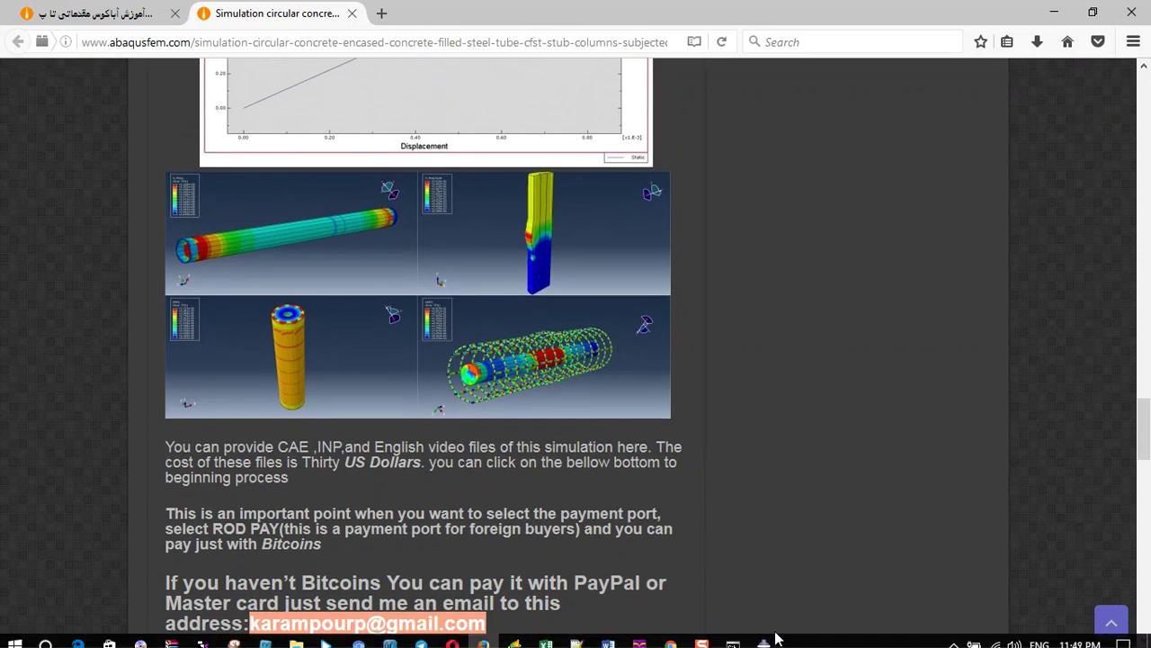